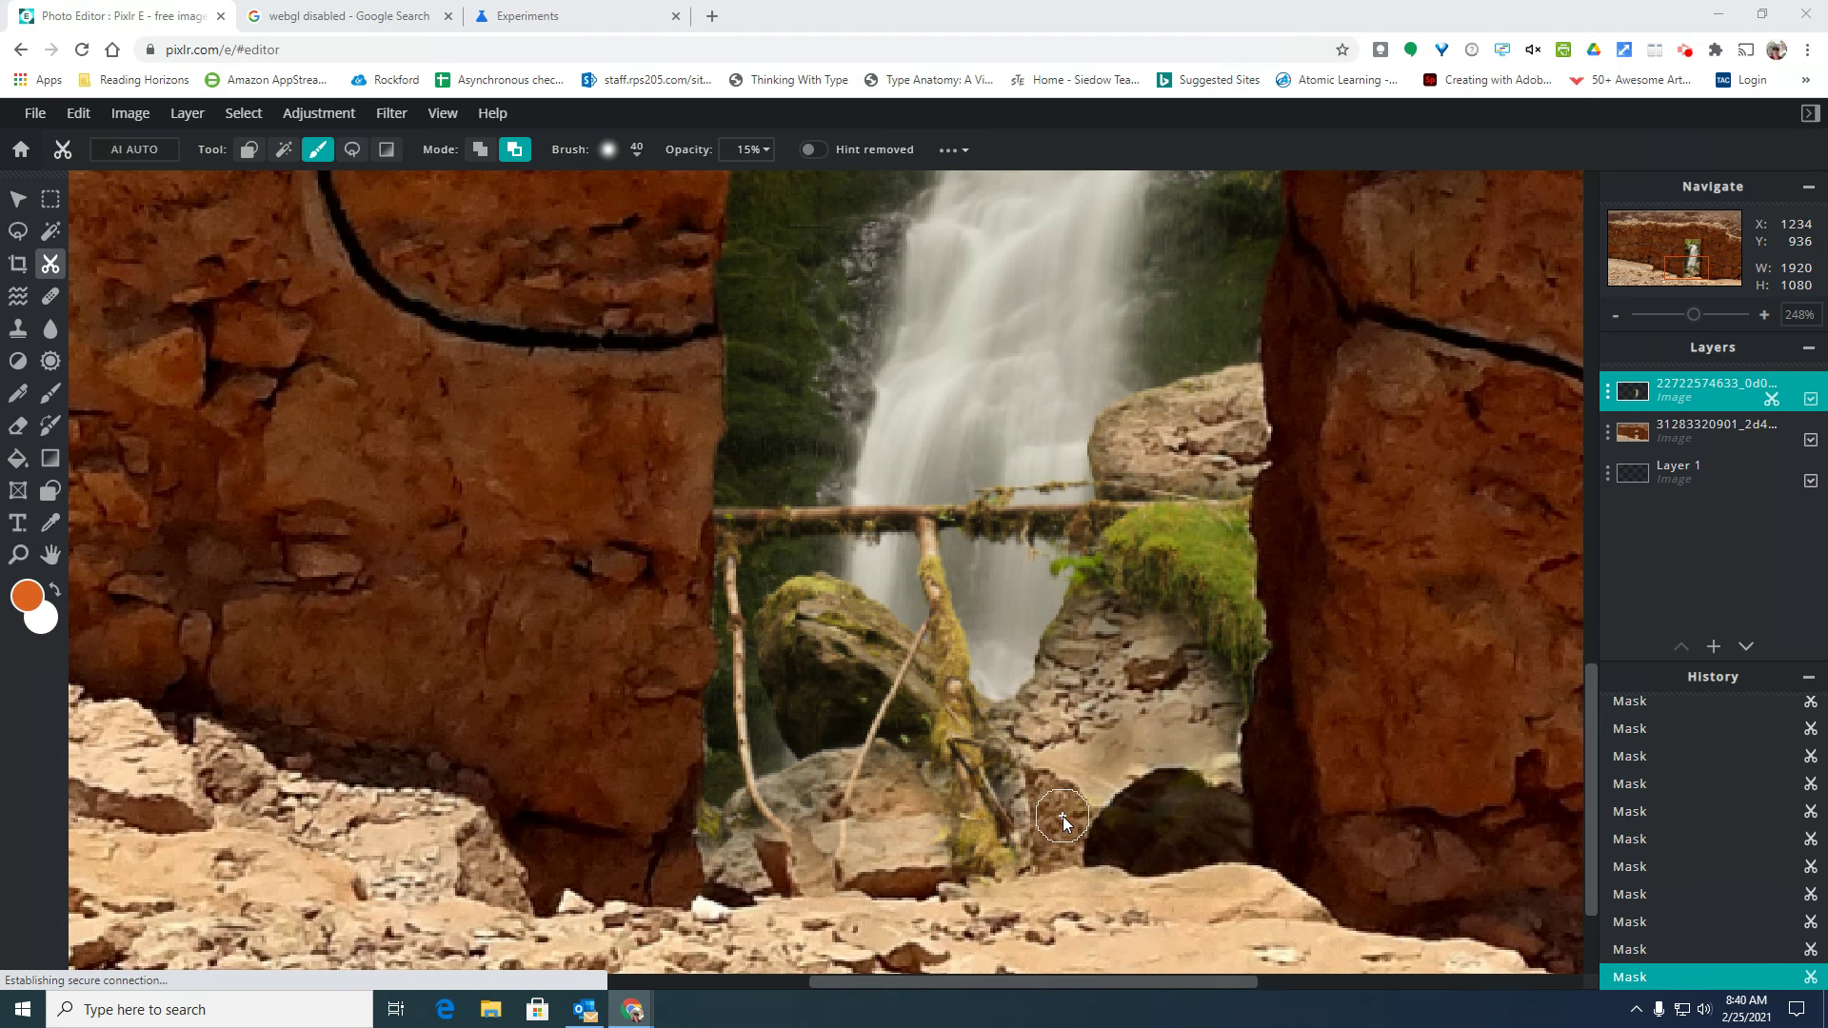
# Switch to the Sponge/Color tool and dismiss the ad covering the image
pyautogui.scroll(-2, 1062, 815)
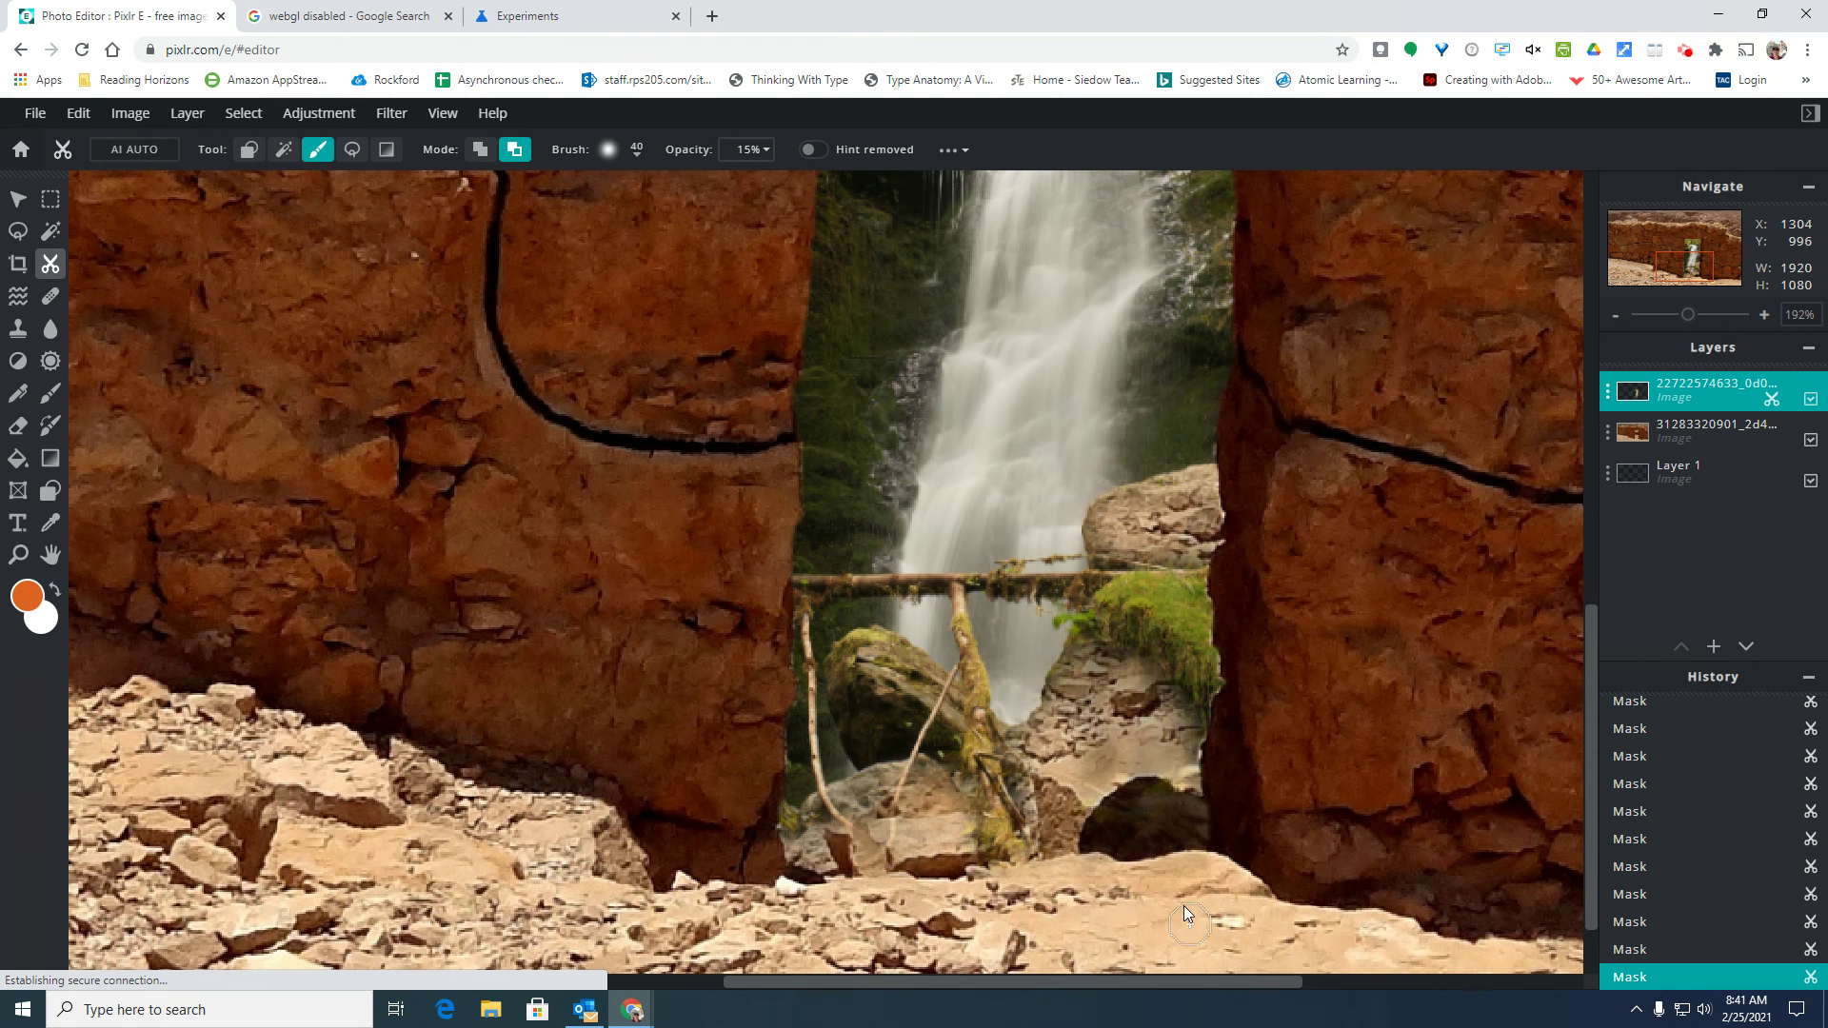
pyautogui.click(52, 369)
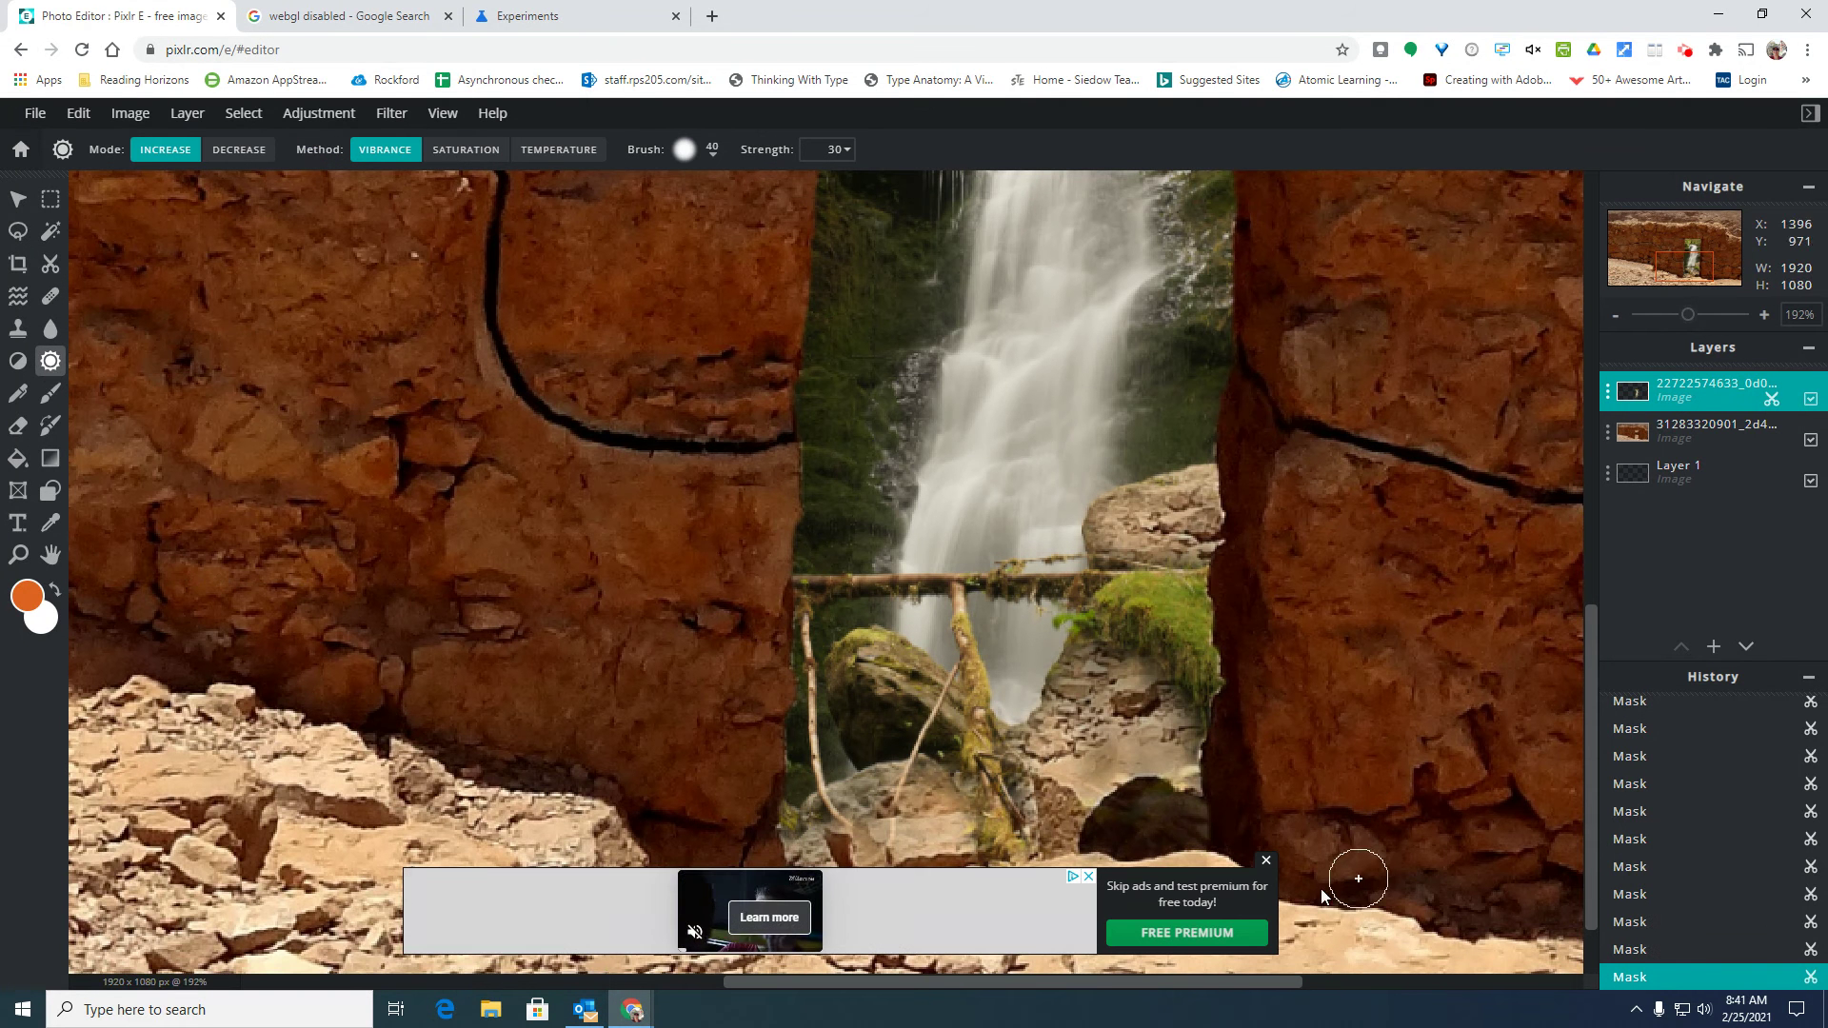
pyautogui.click(1267, 861)
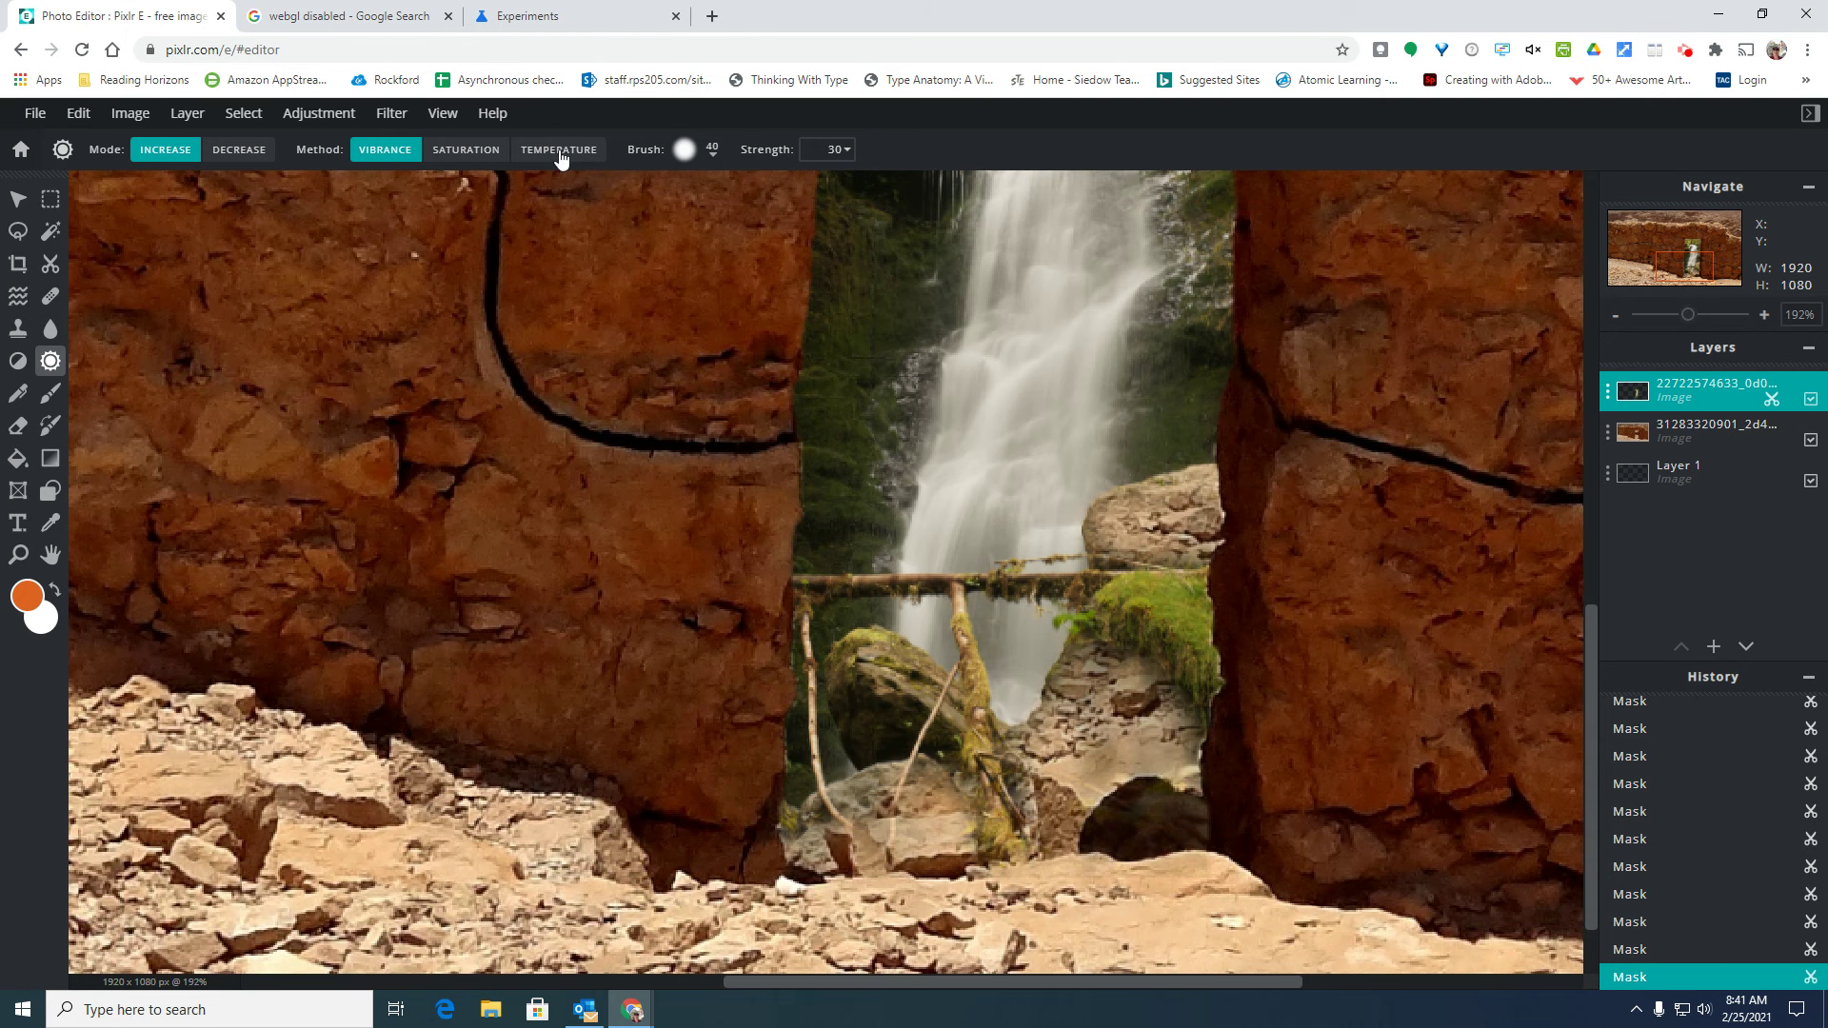
# Set the vibrance sponge Strength to 10 and shrink the brush size to 16px
pyautogui.click(846, 148)
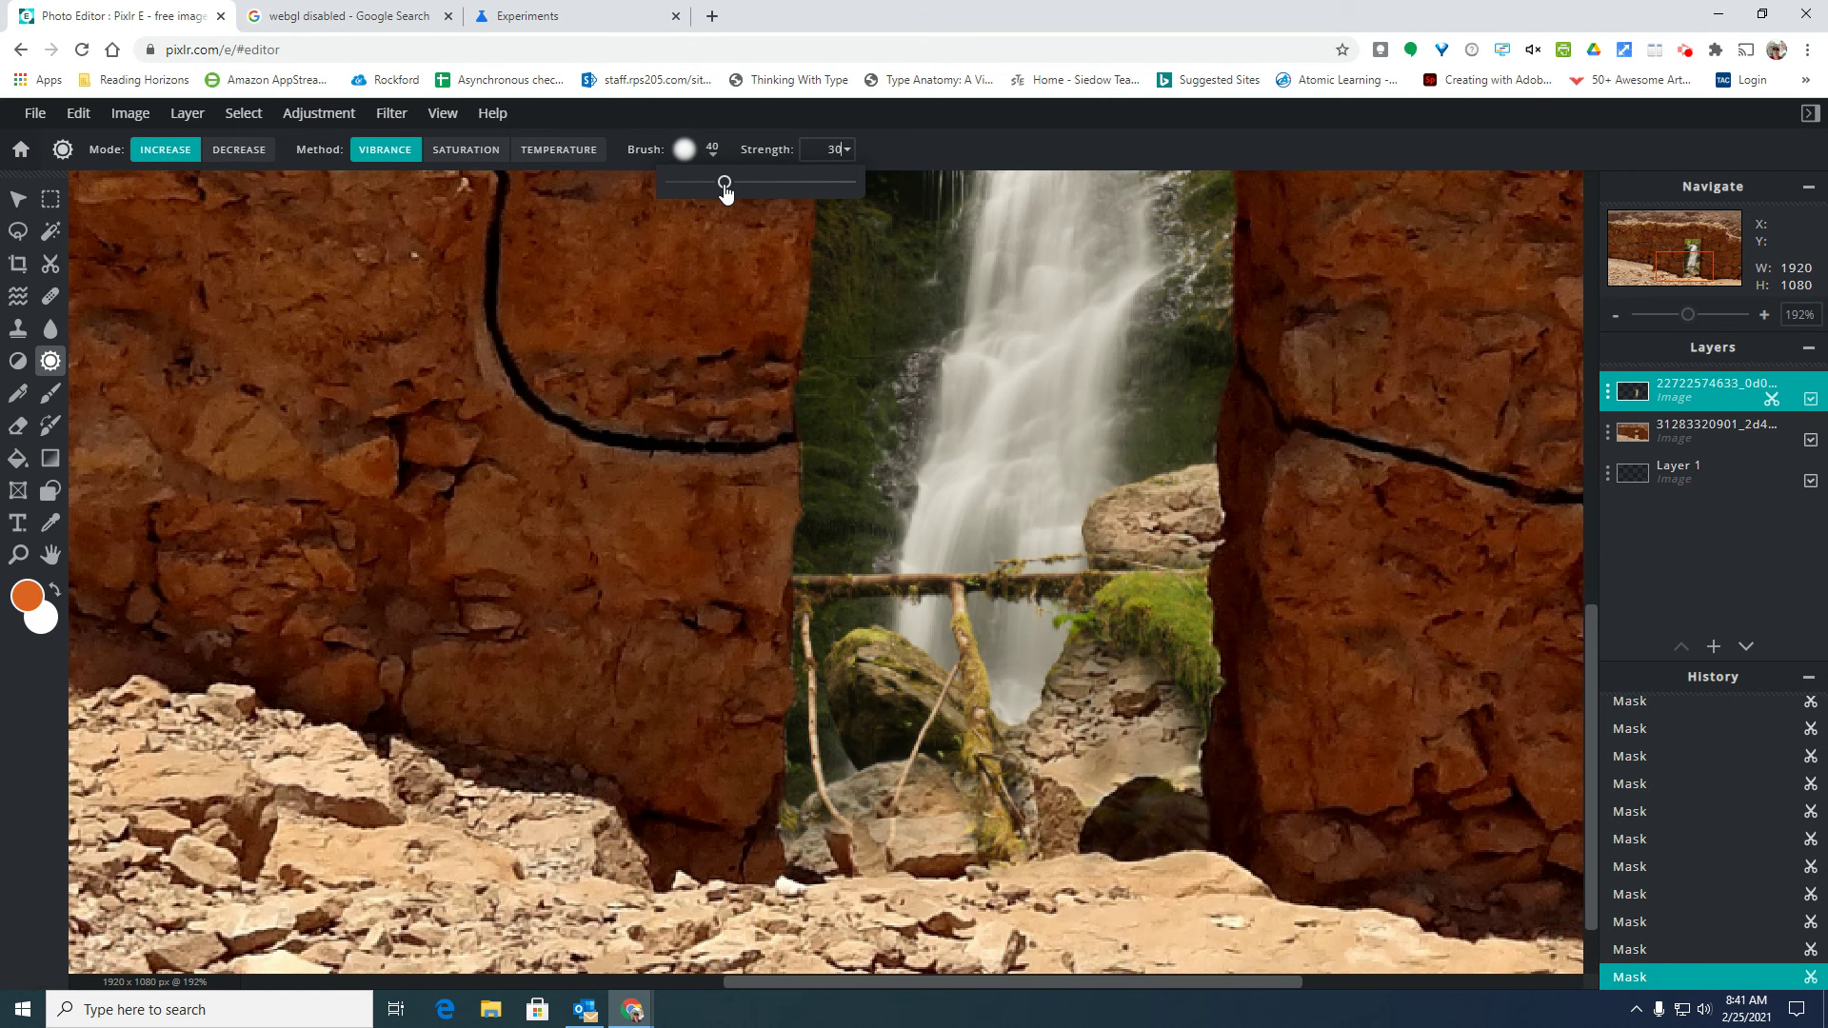
pyautogui.moveTo(724, 190); pyautogui.dragTo(692, 197)
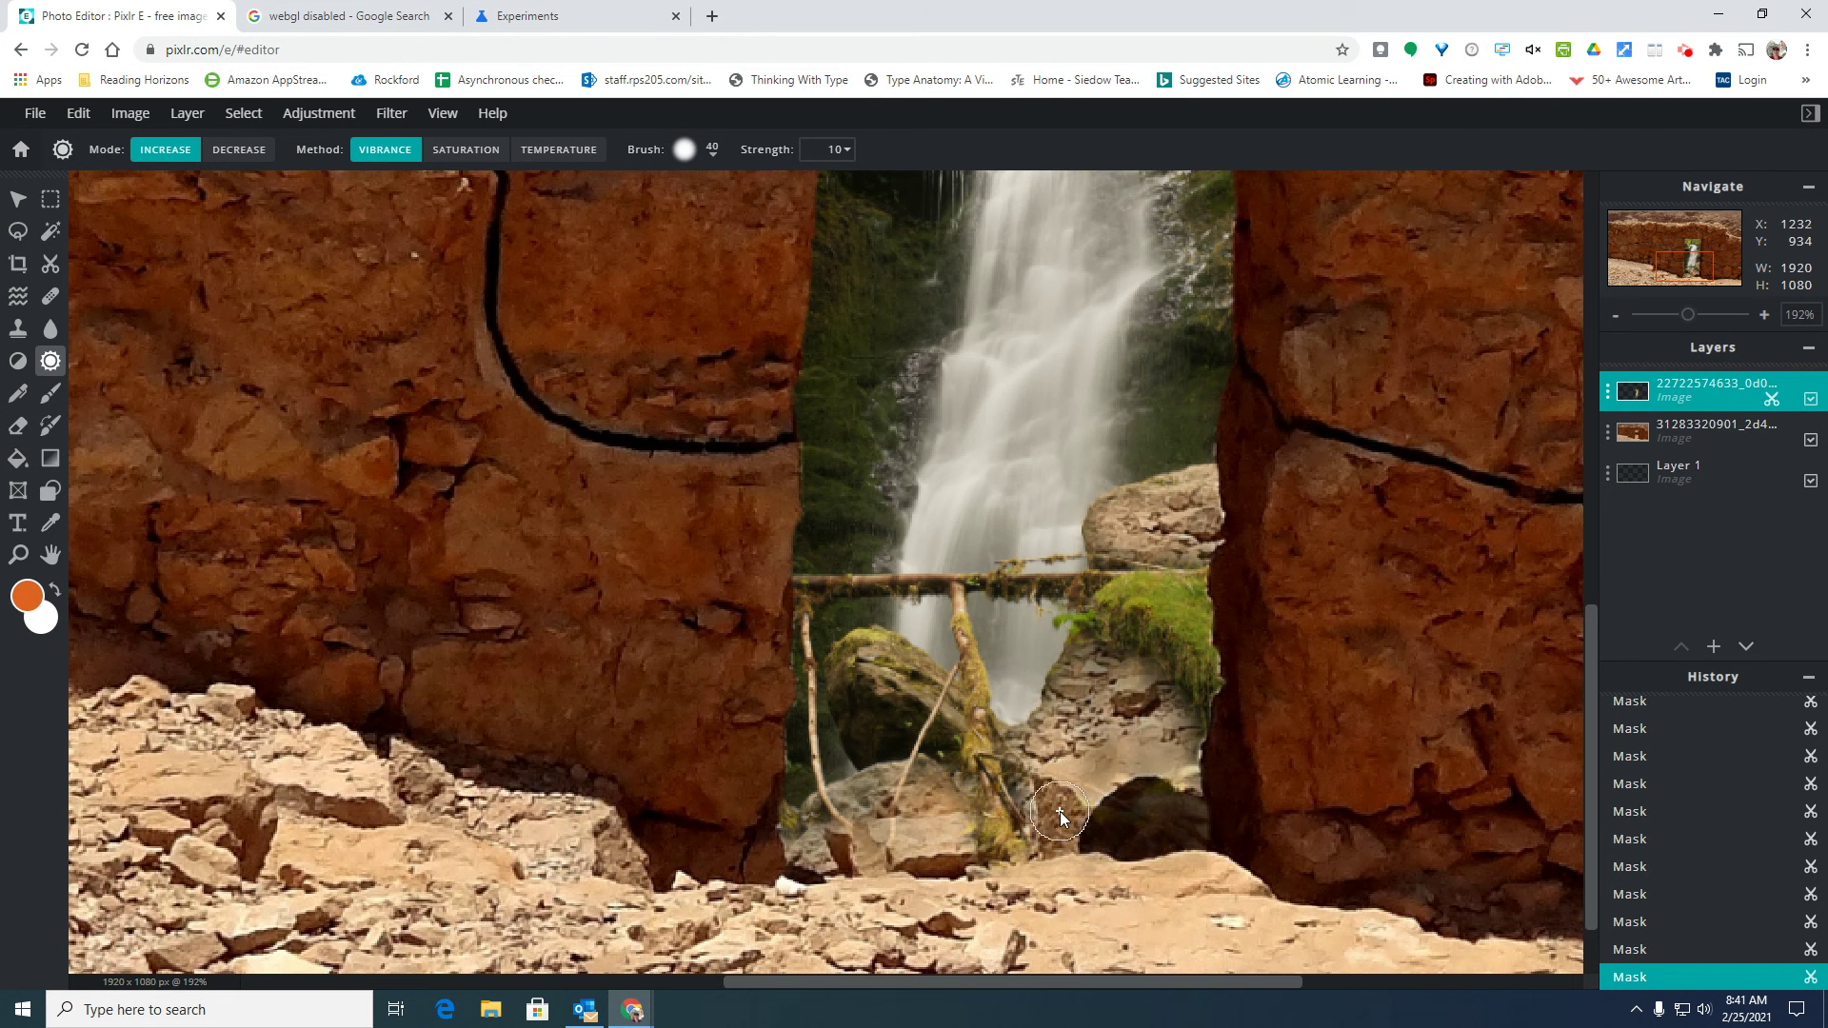
pyautogui.click(714, 155)
pyautogui.moveTo(719, 219); pyautogui.dragTo(702, 220)
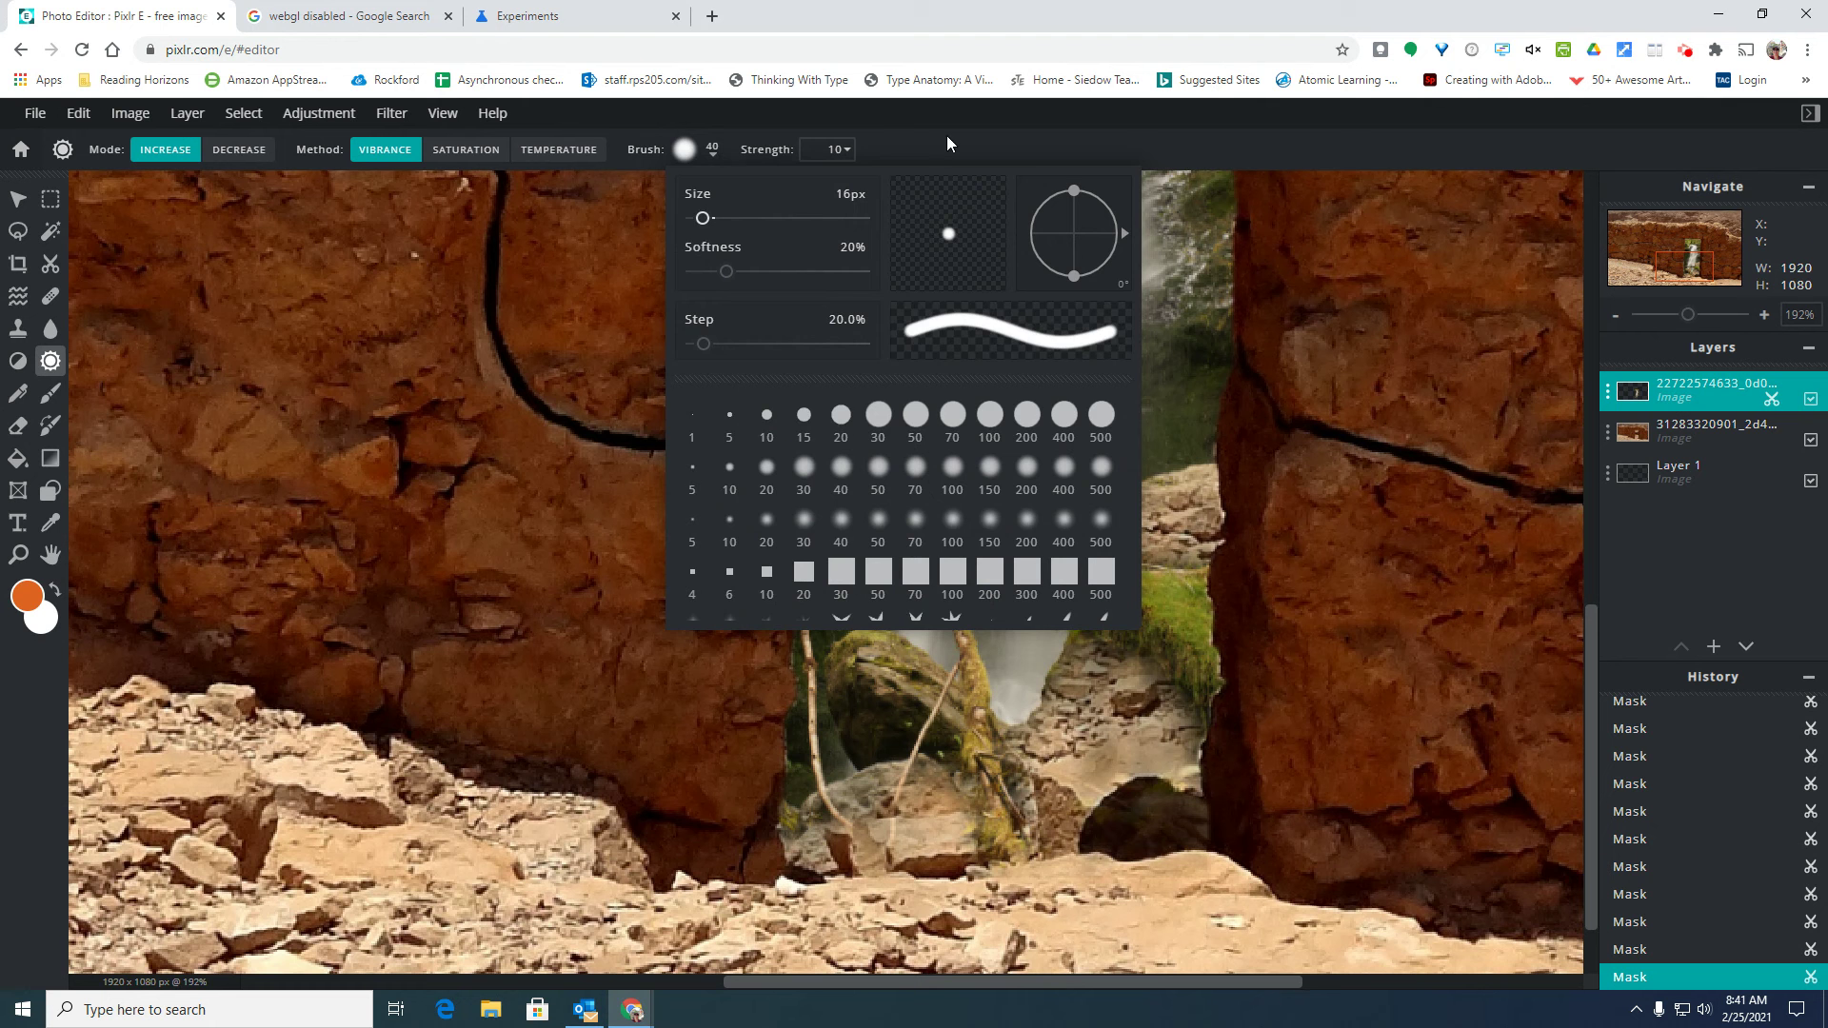
# Zoom in and brush vibrance onto the brown rock patch on the second layer
pyautogui.scroll(8, 1026, 882)
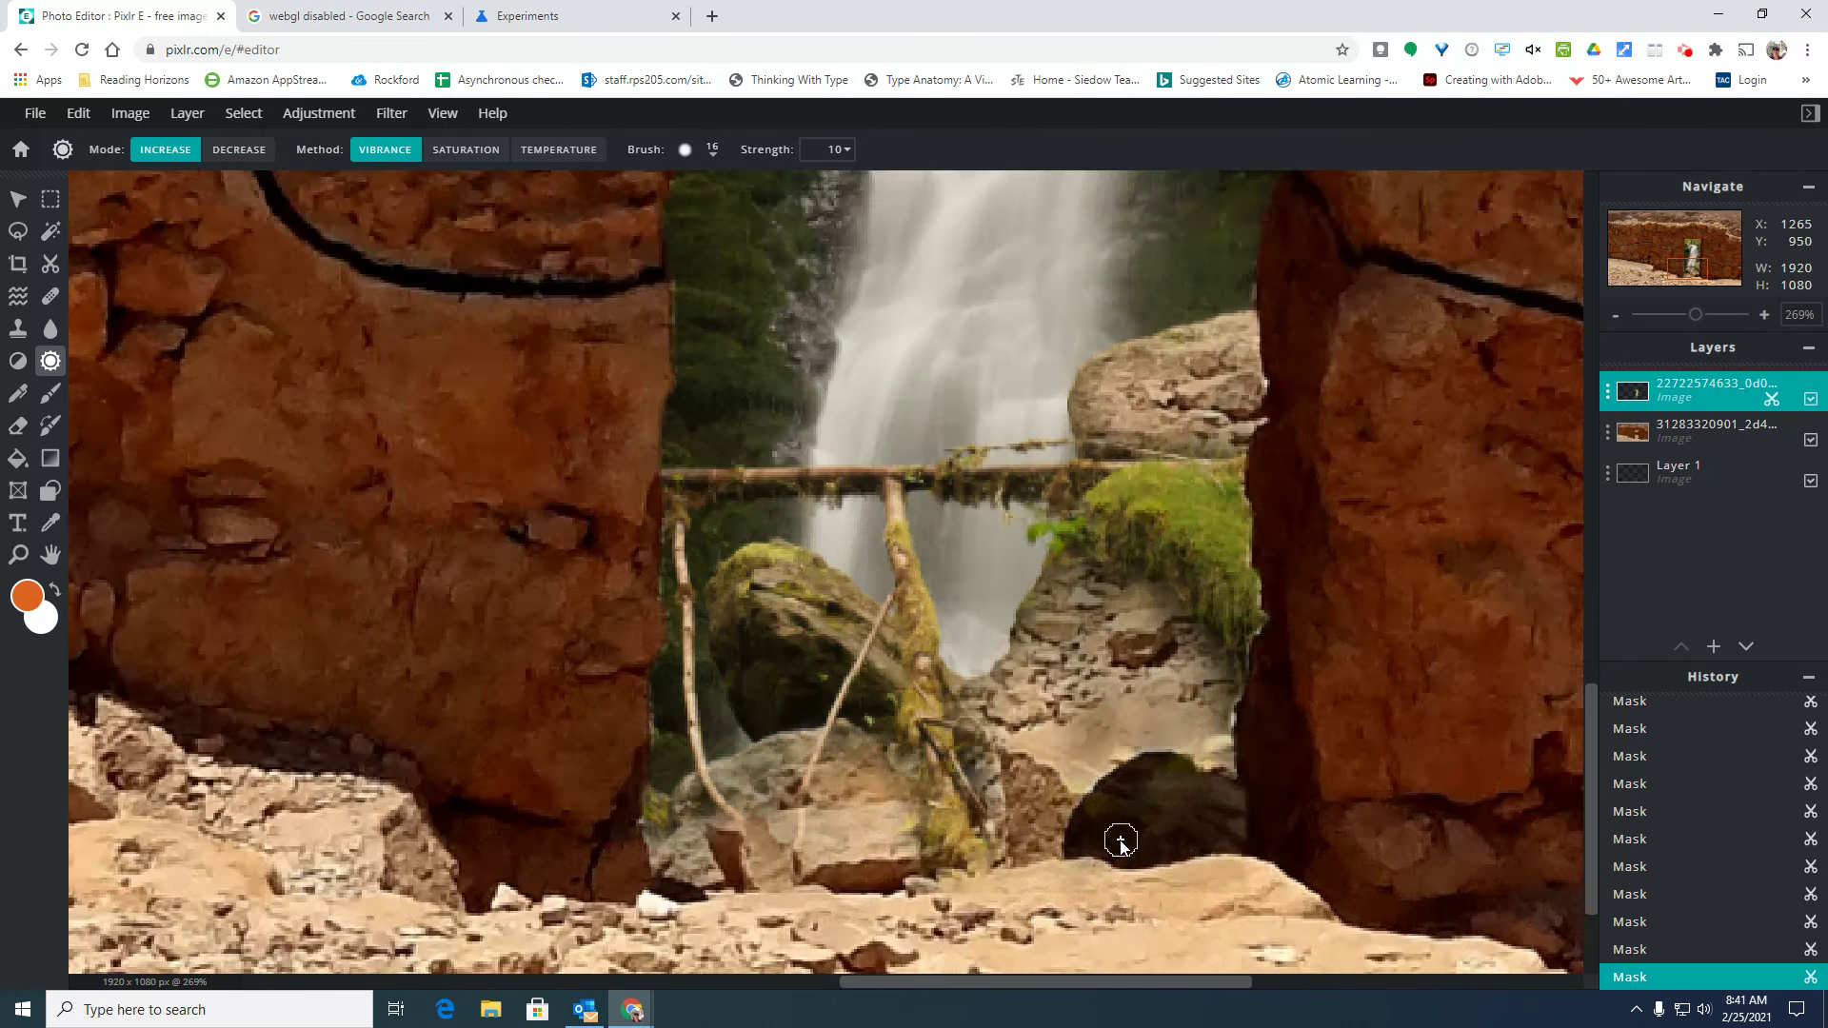
pyautogui.moveTo(935, 739)
pyautogui.mouseDown()
pyautogui.moveTo(939, 819)
pyautogui.moveTo(952, 762)
pyautogui.moveTo(978, 894)
pyautogui.mouseUp()
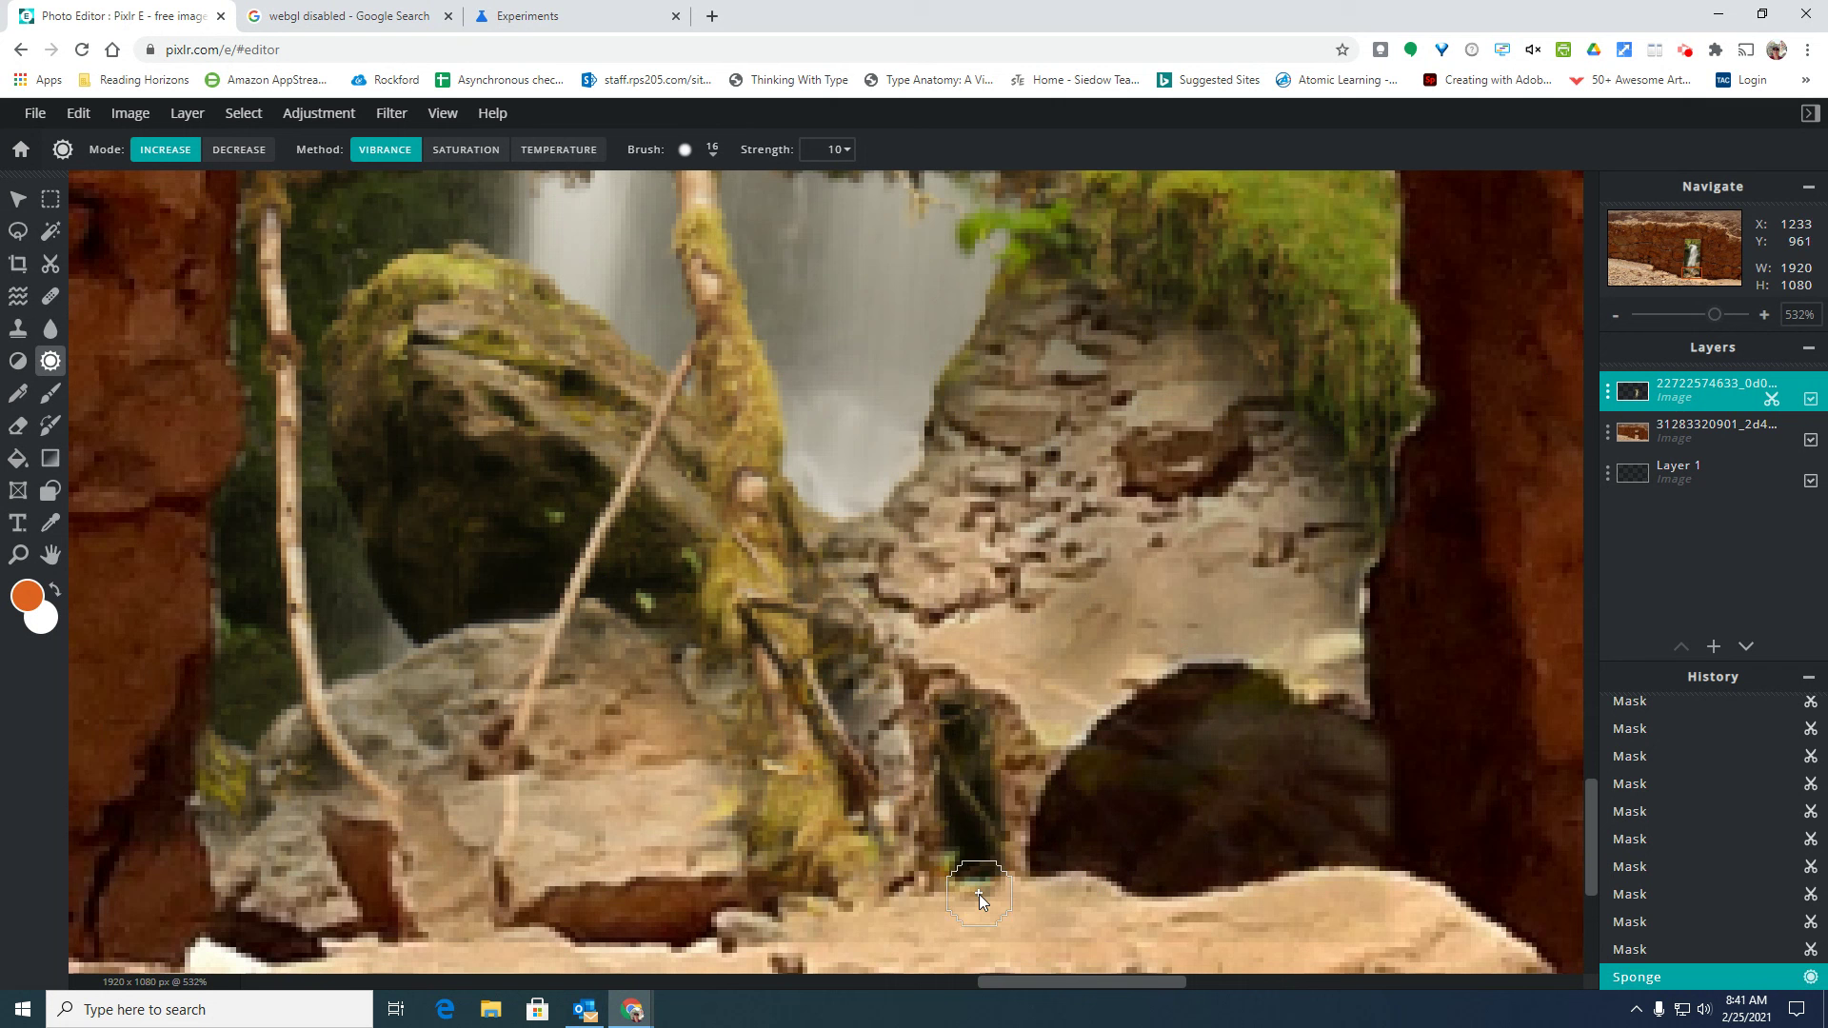
pyautogui.click(1659, 431)
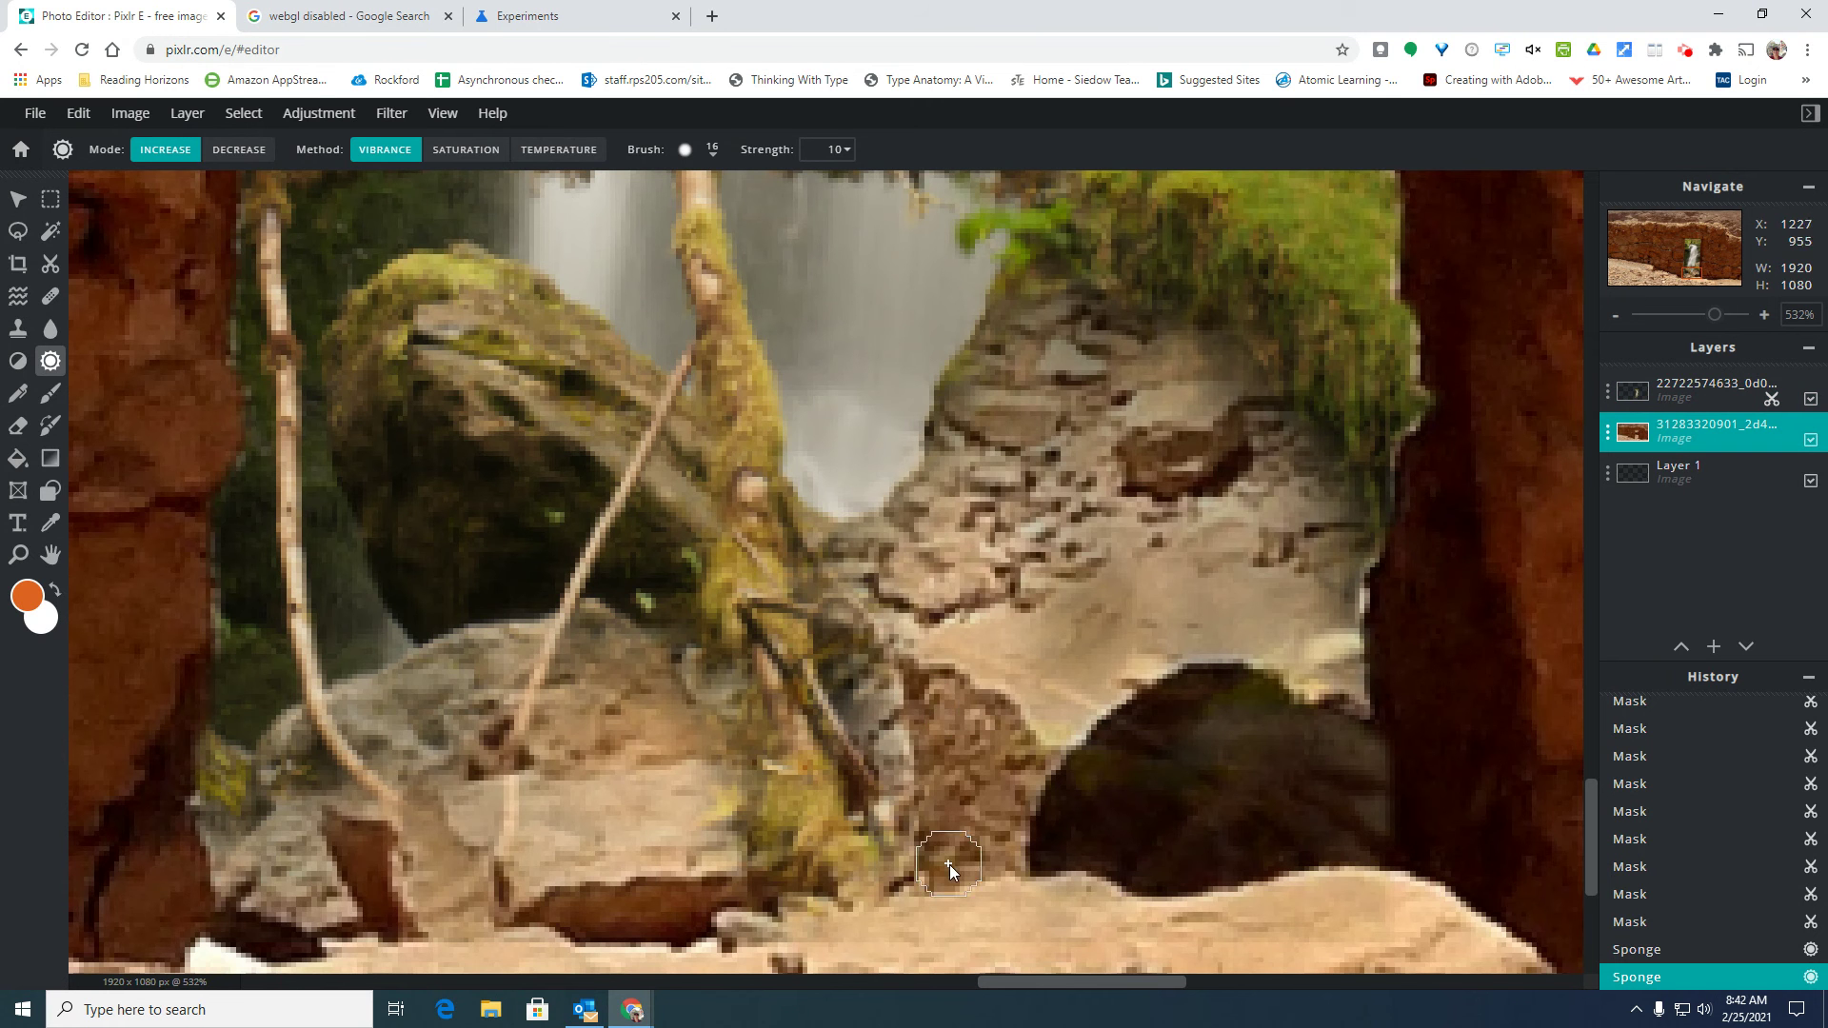
pyautogui.moveTo(981, 747); pyautogui.dragTo(1023, 766)
# Raise Strength to 82, brush more of the rock patch, then undo the last stroke
pyautogui.click(845, 152)
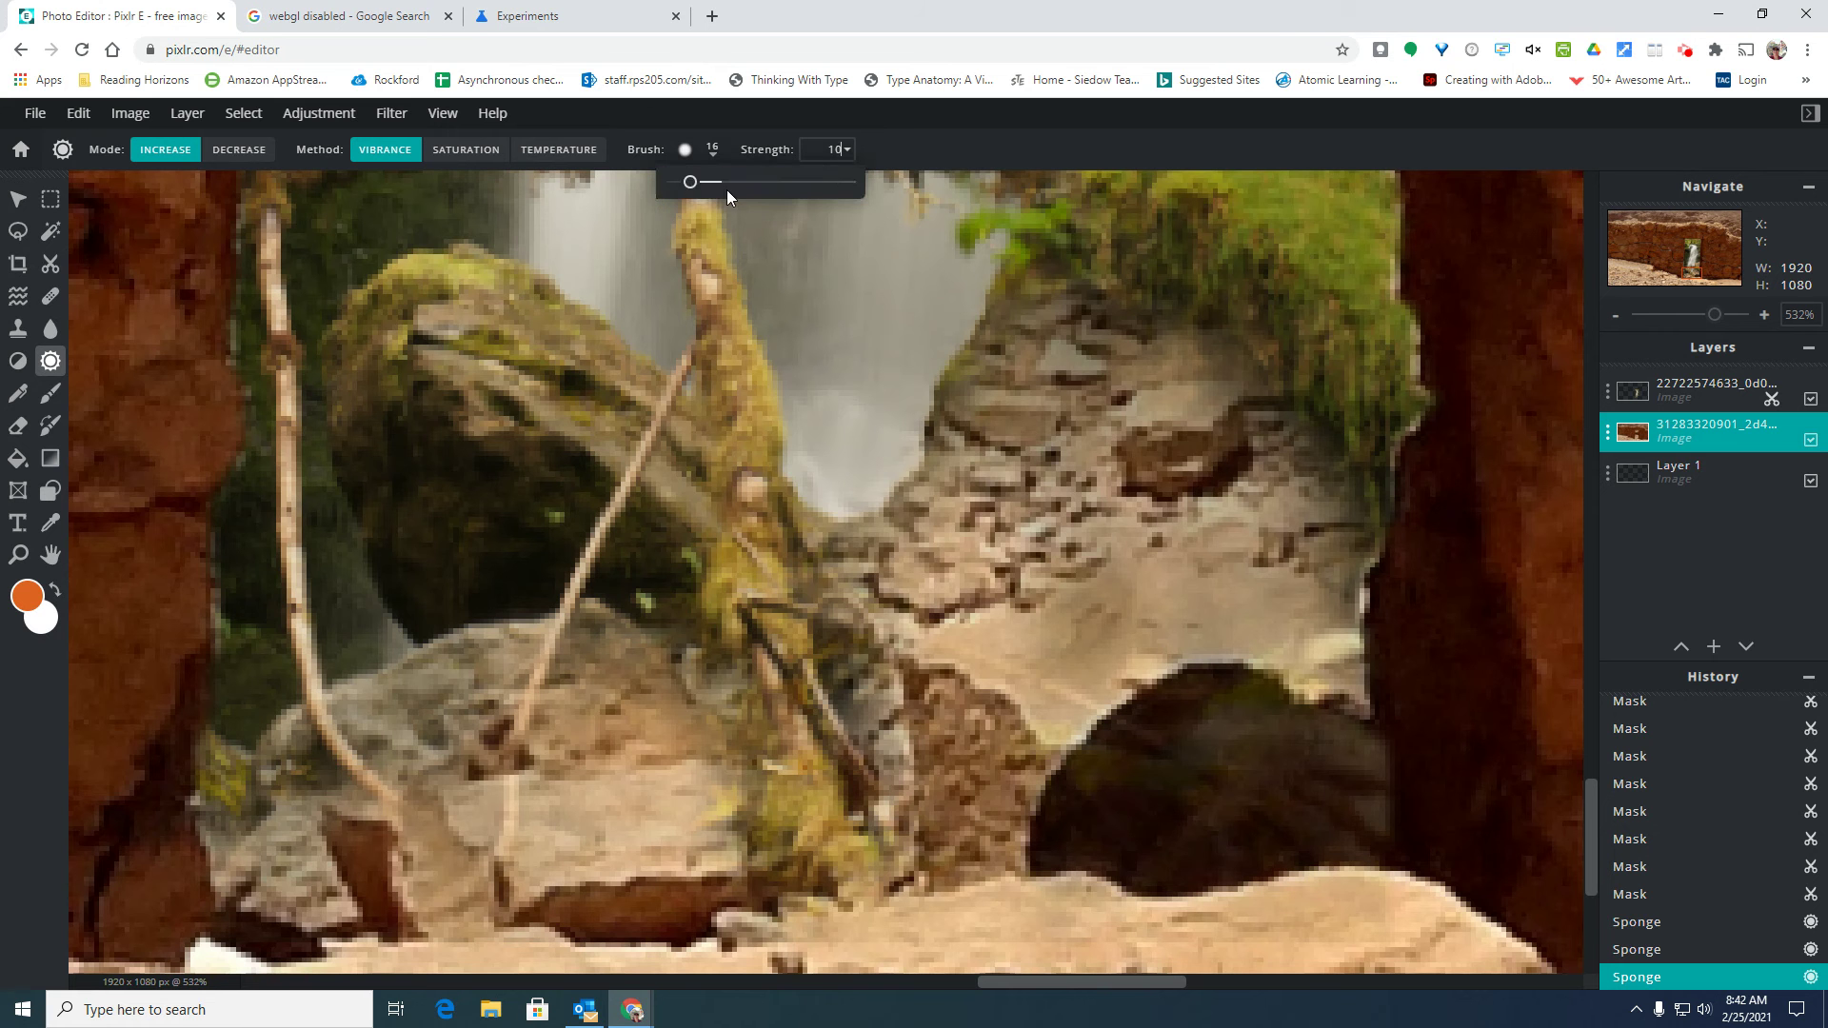
pyautogui.moveTo(692, 182); pyautogui.dragTo(817, 182)
pyautogui.moveTo(941, 705); pyautogui.dragTo(962, 848)
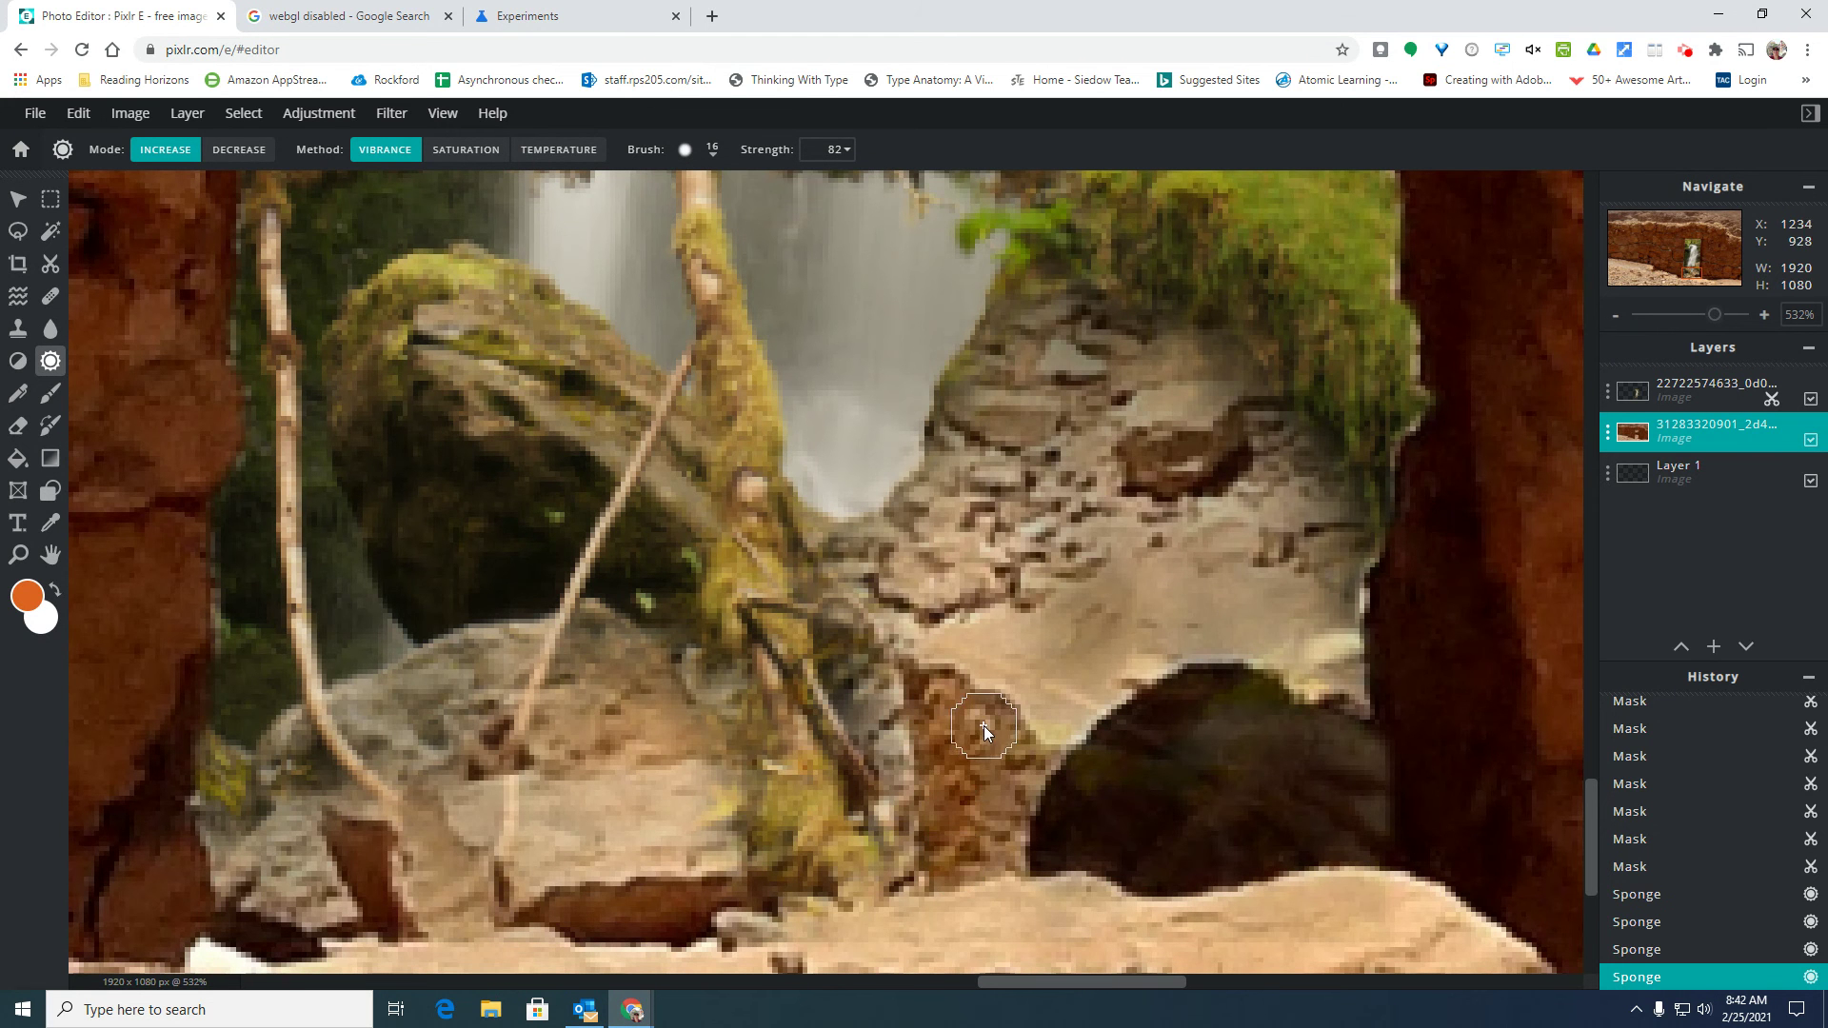
pyautogui.click(996, 791)
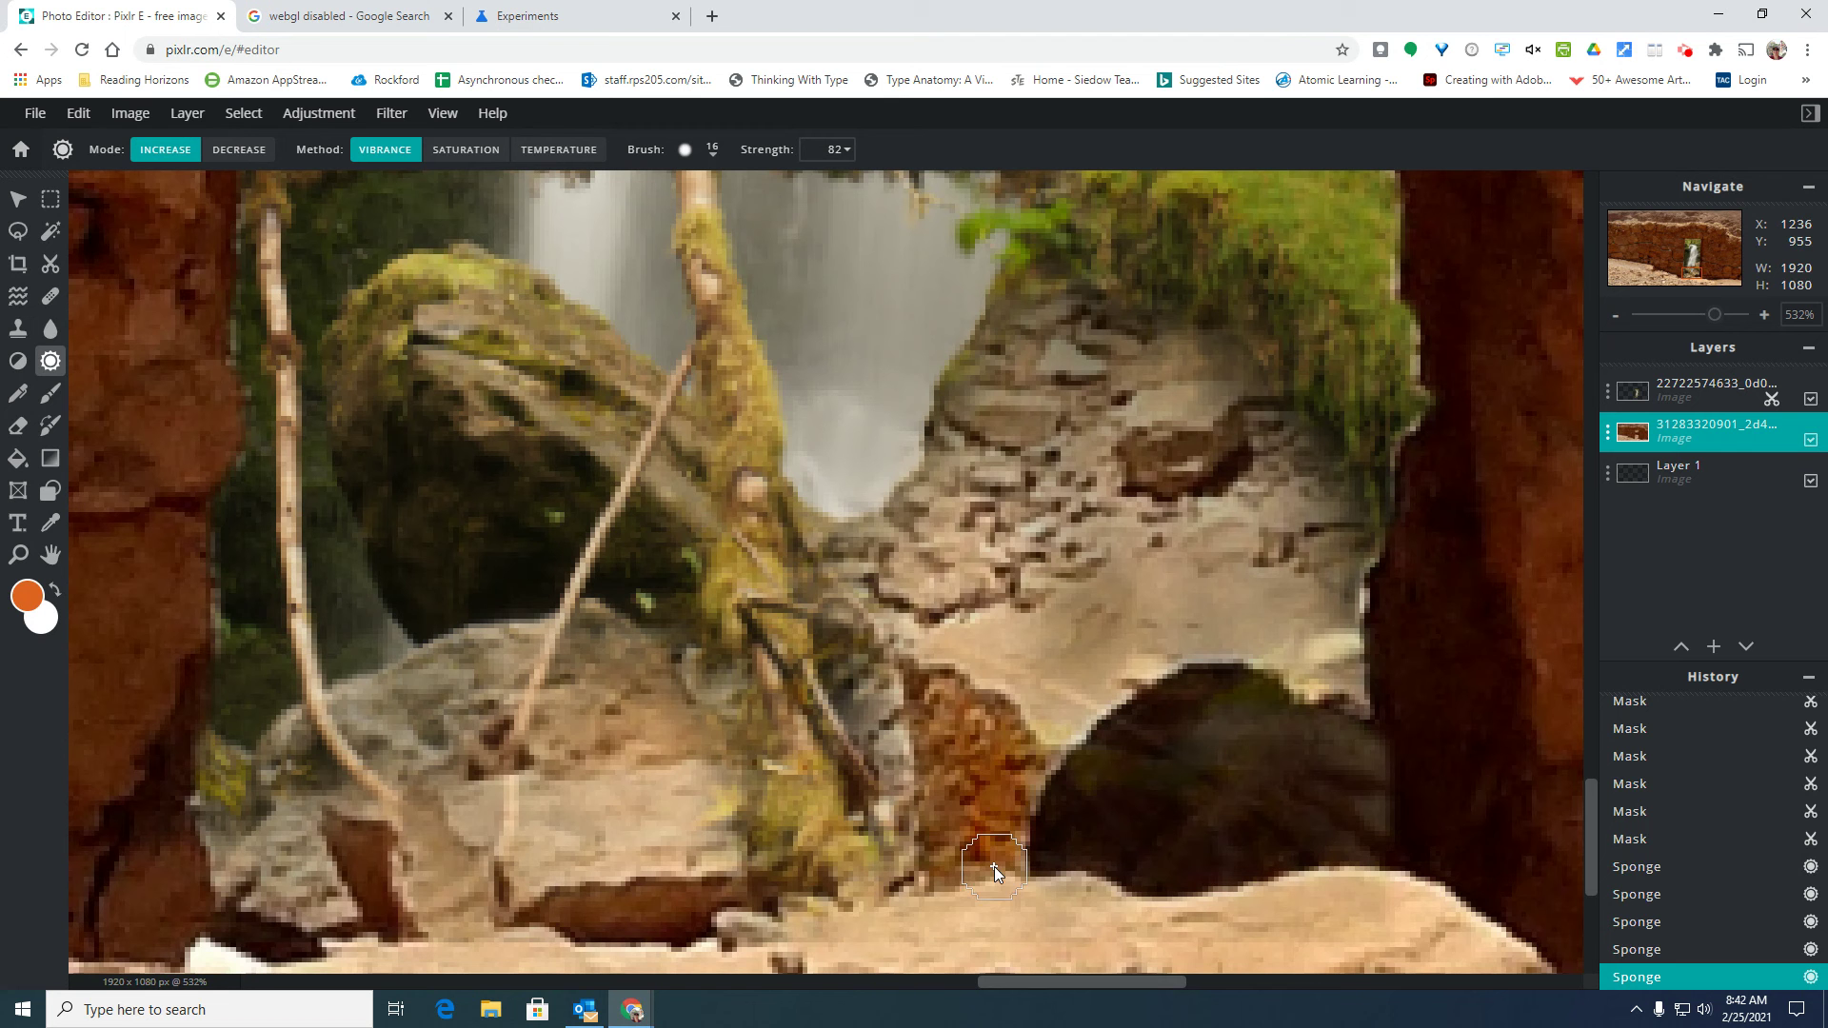
pyautogui.click(994, 866)
pyautogui.hotkey('ctrl', 'z')
pyautogui.hotkey('ctrl', 'z')
pyautogui.hotkey('ctrl', 'z')
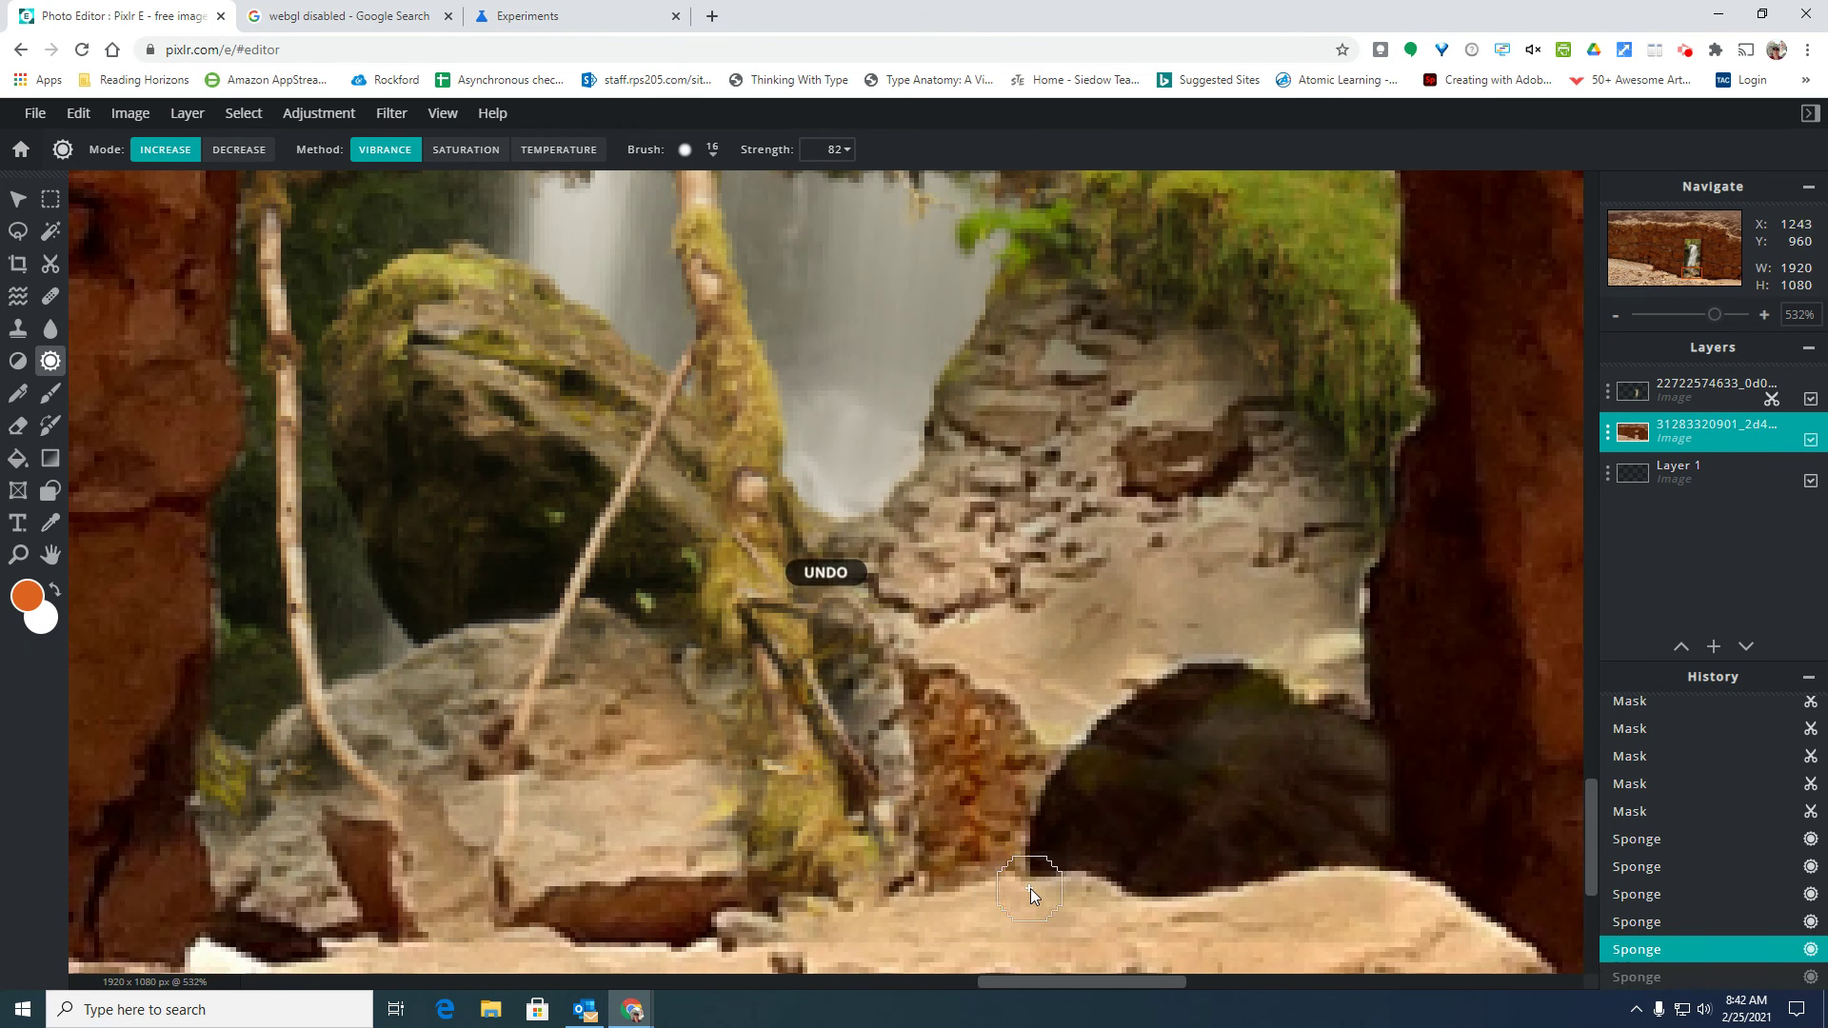
# Switch Mode to Decrease, mute the brown rock patch with five touches, then zoom out to 100%
pyautogui.click(239, 149)
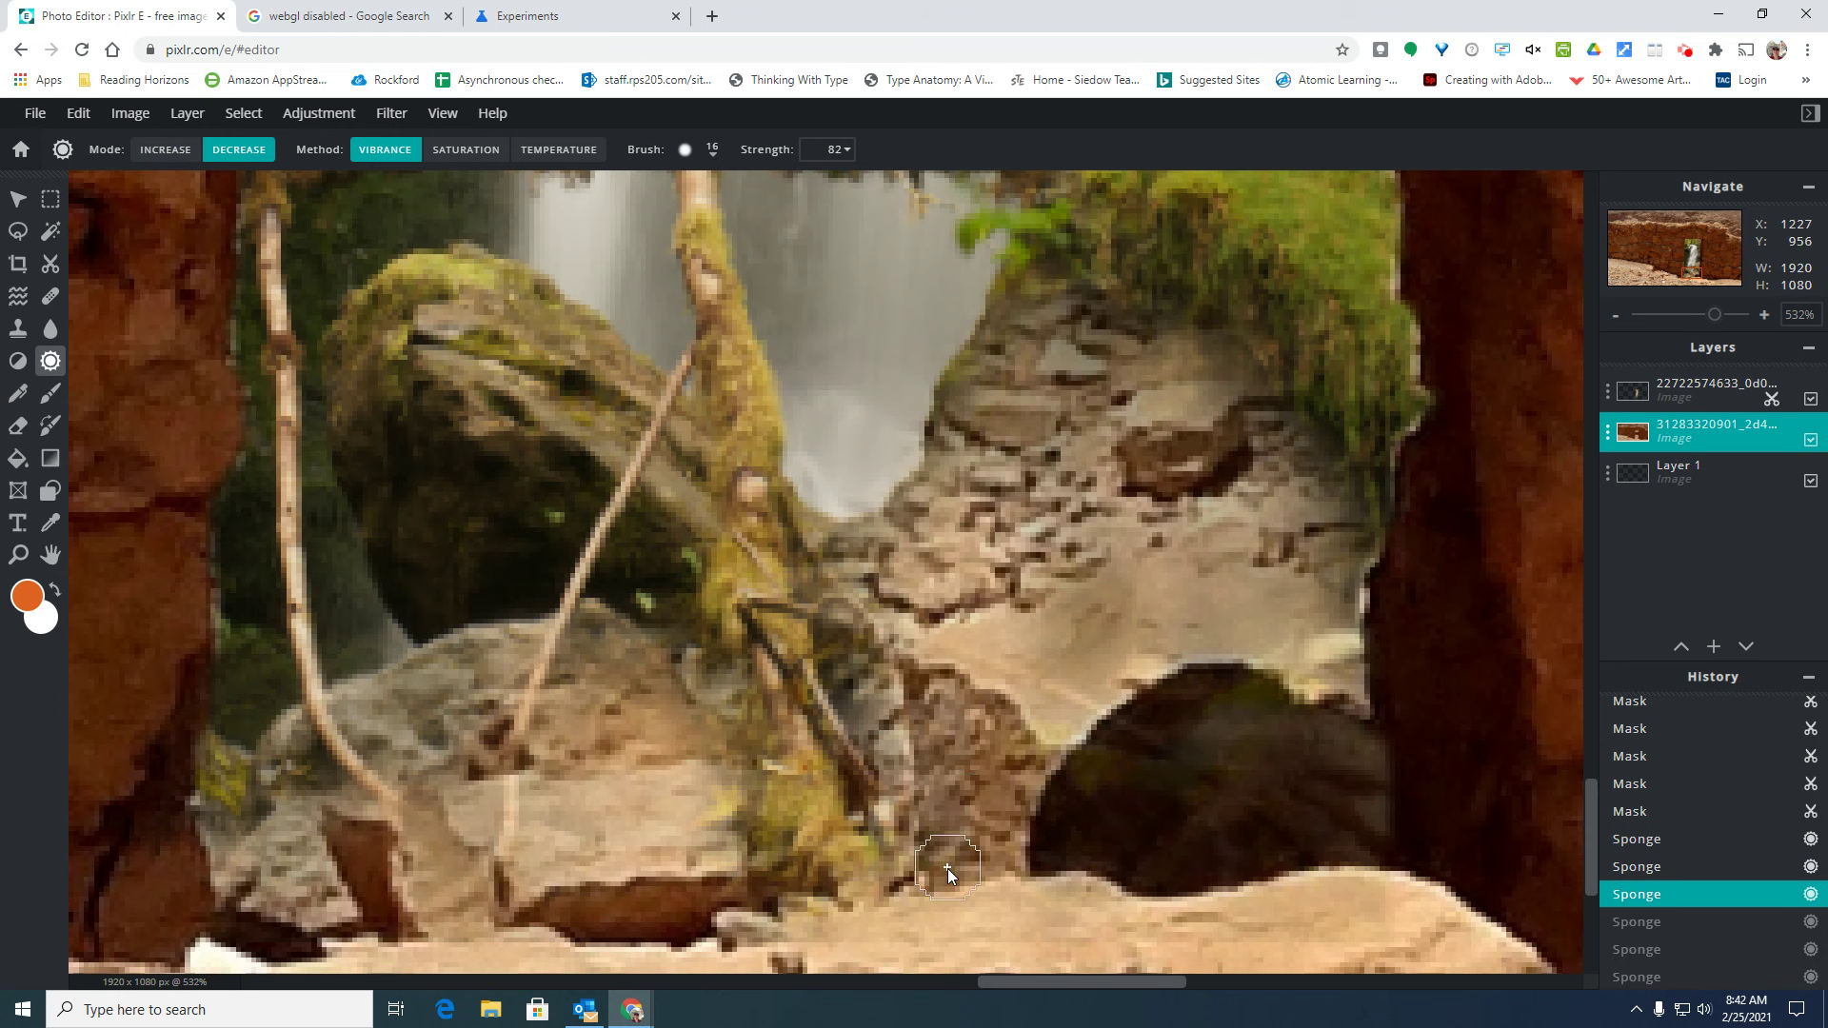
pyautogui.click(977, 740)
pyautogui.click(1034, 750)
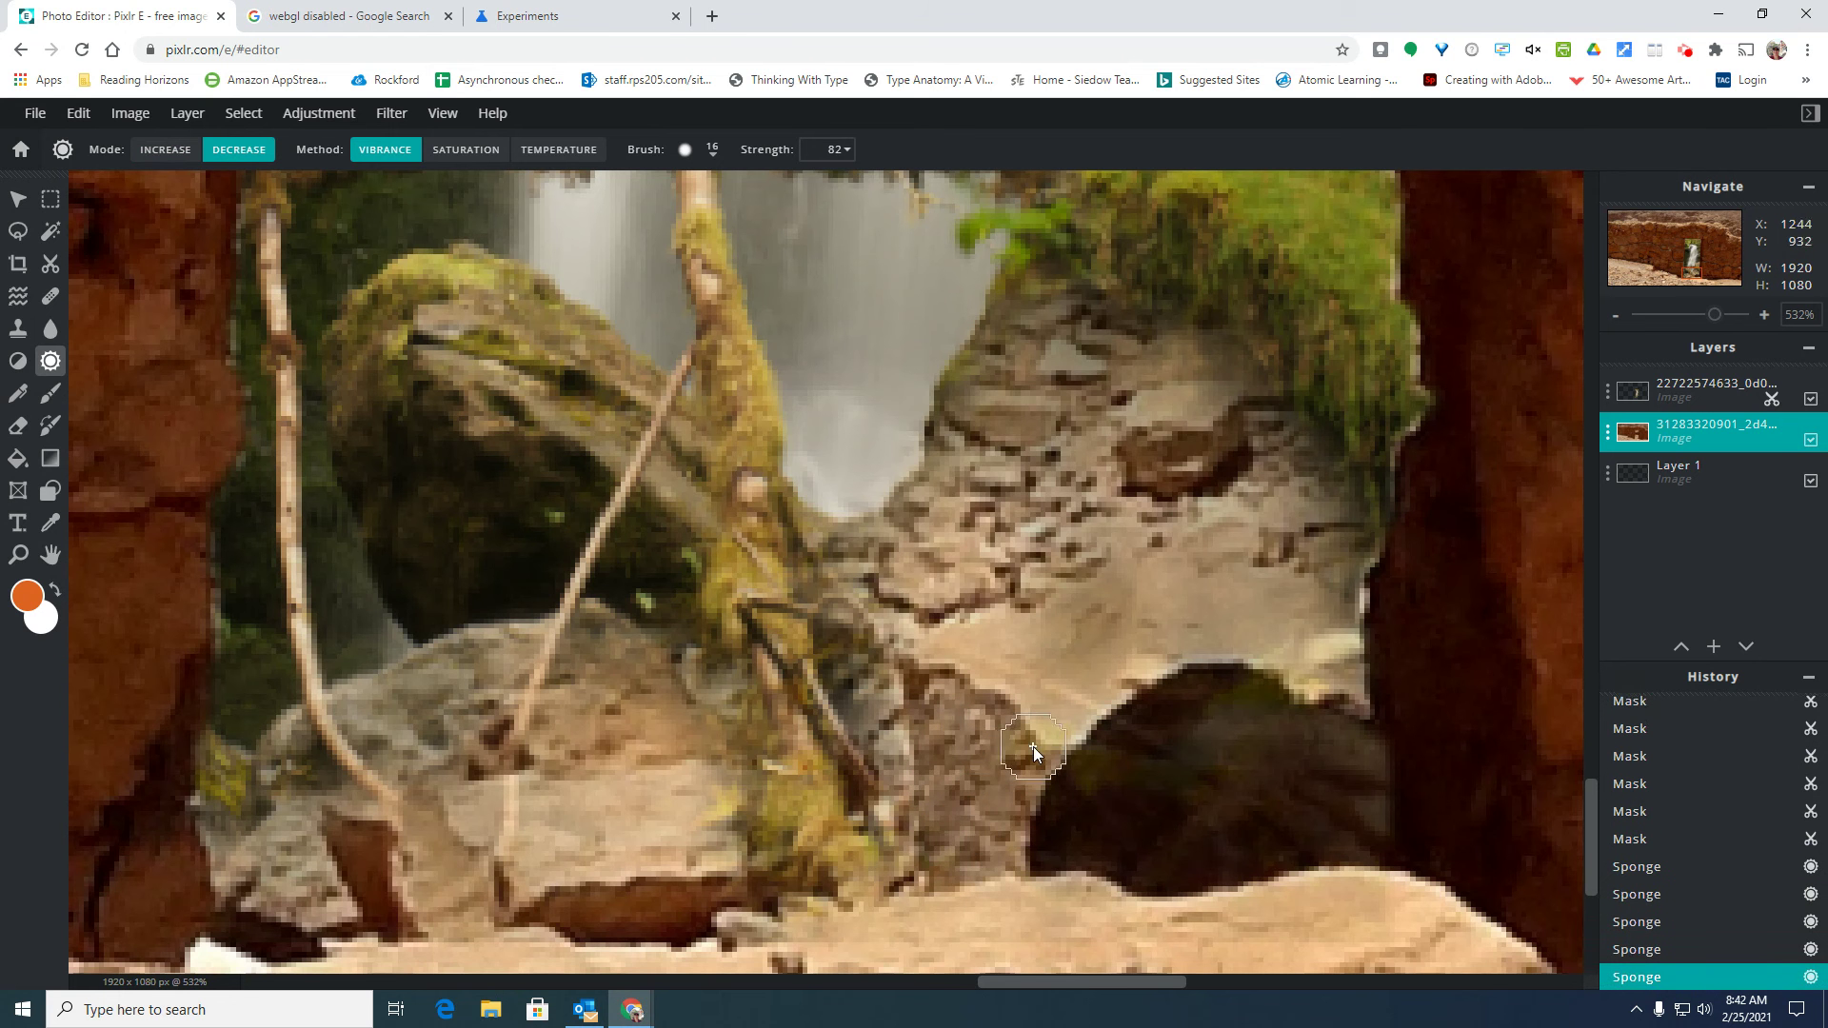
pyautogui.click(980, 766)
pyautogui.click(956, 831)
pyautogui.click(963, 922)
pyautogui.scroll(-5, 1035, 838)
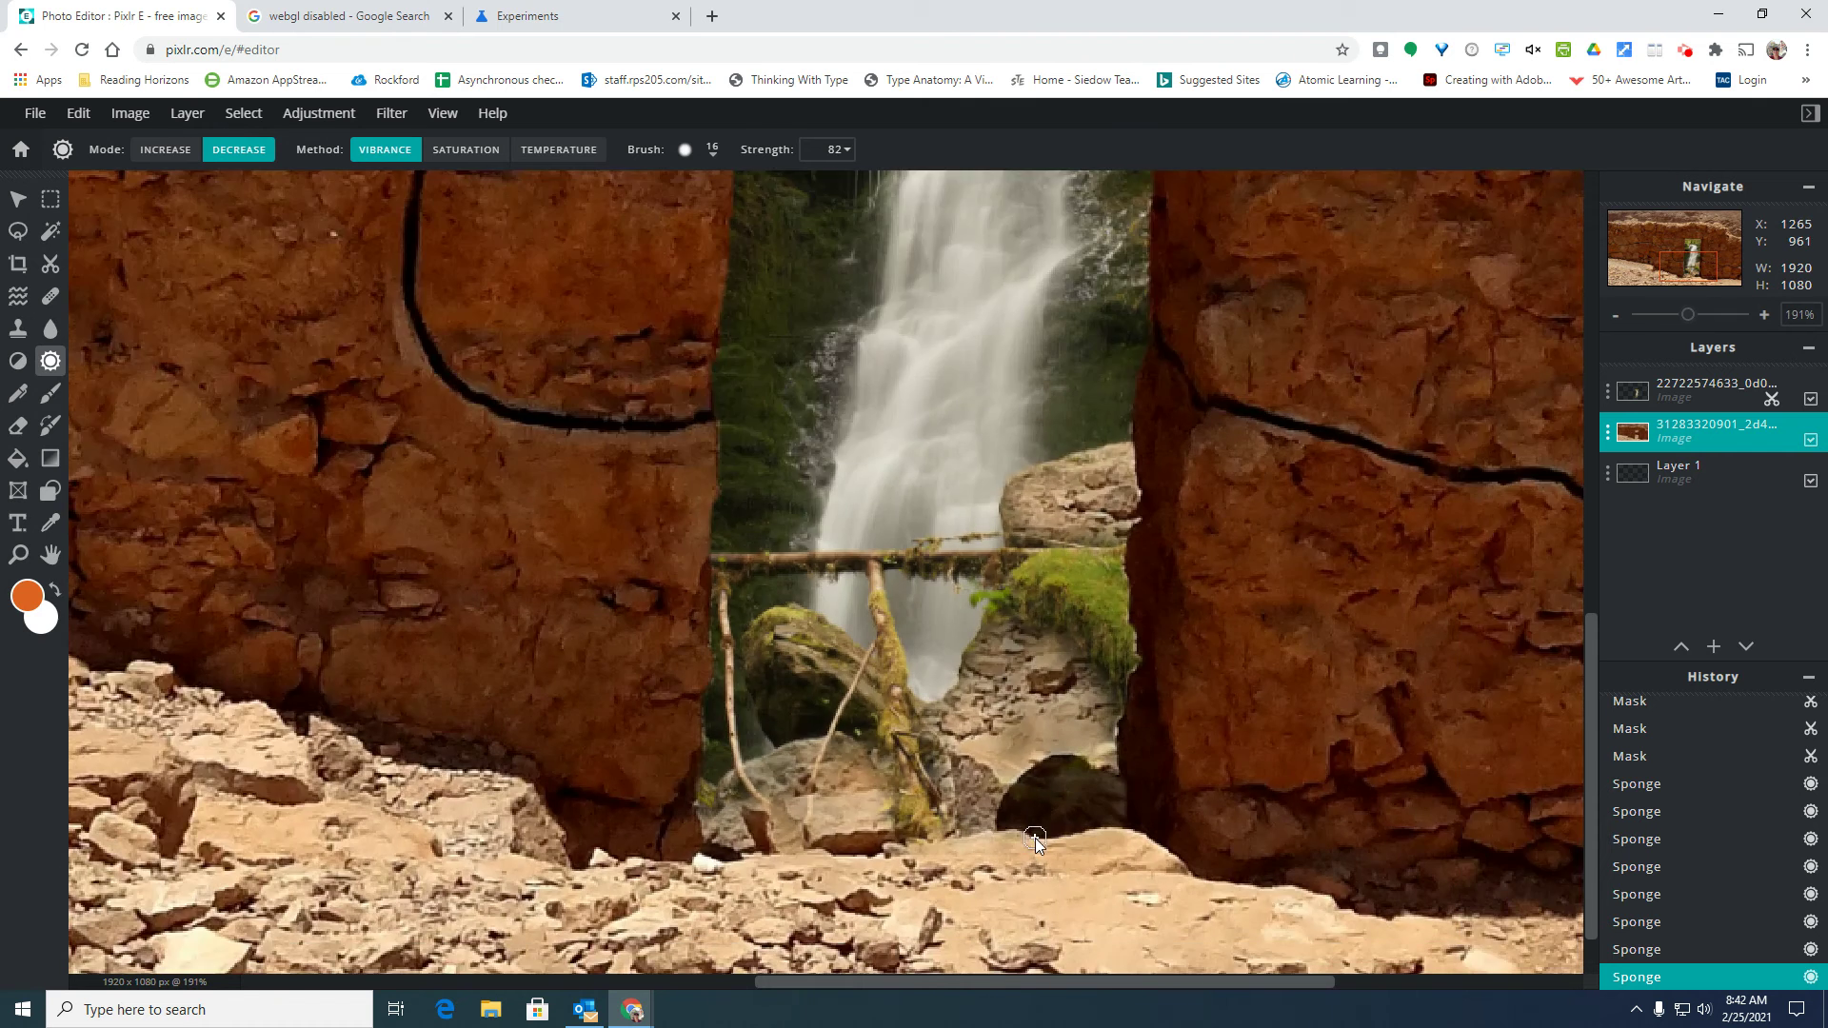
pyautogui.scroll(-3, 1036, 838)
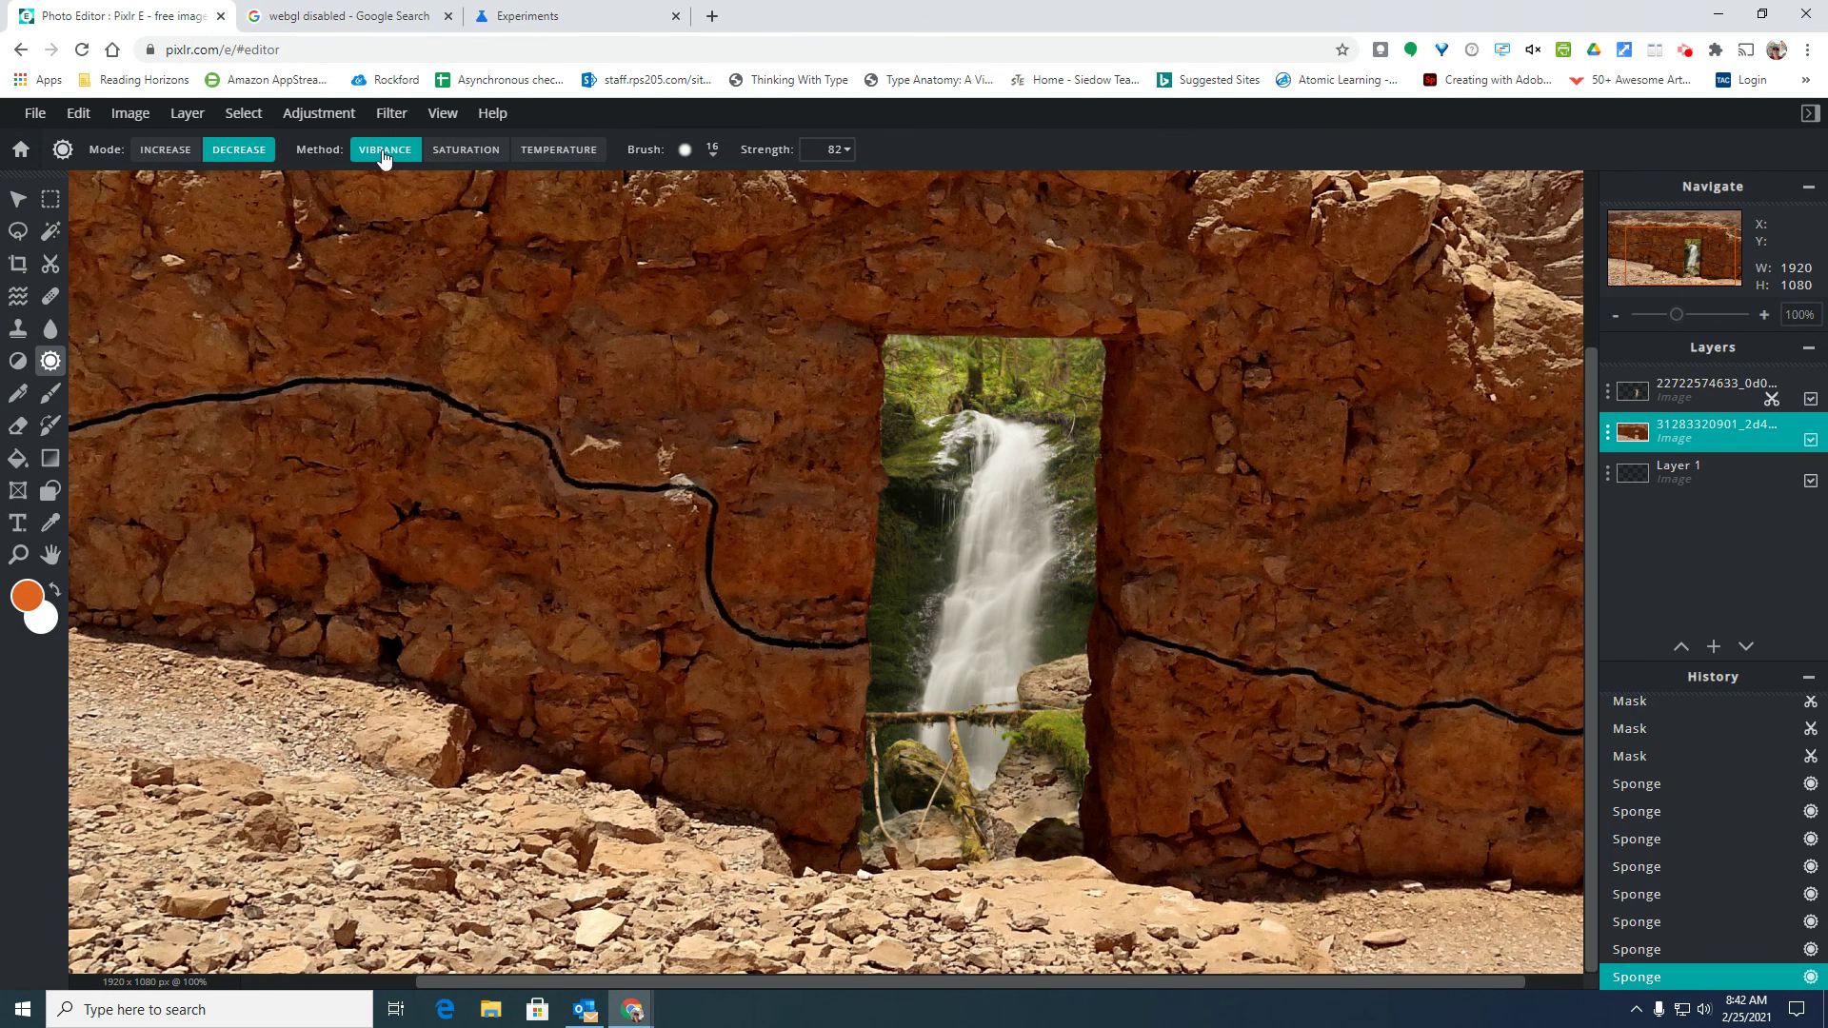
# Switch the method to Saturation and desaturate moss beside the doorway to grey on the top layer
pyautogui.click(452, 156)
pyautogui.scroll(4, 1020, 883)
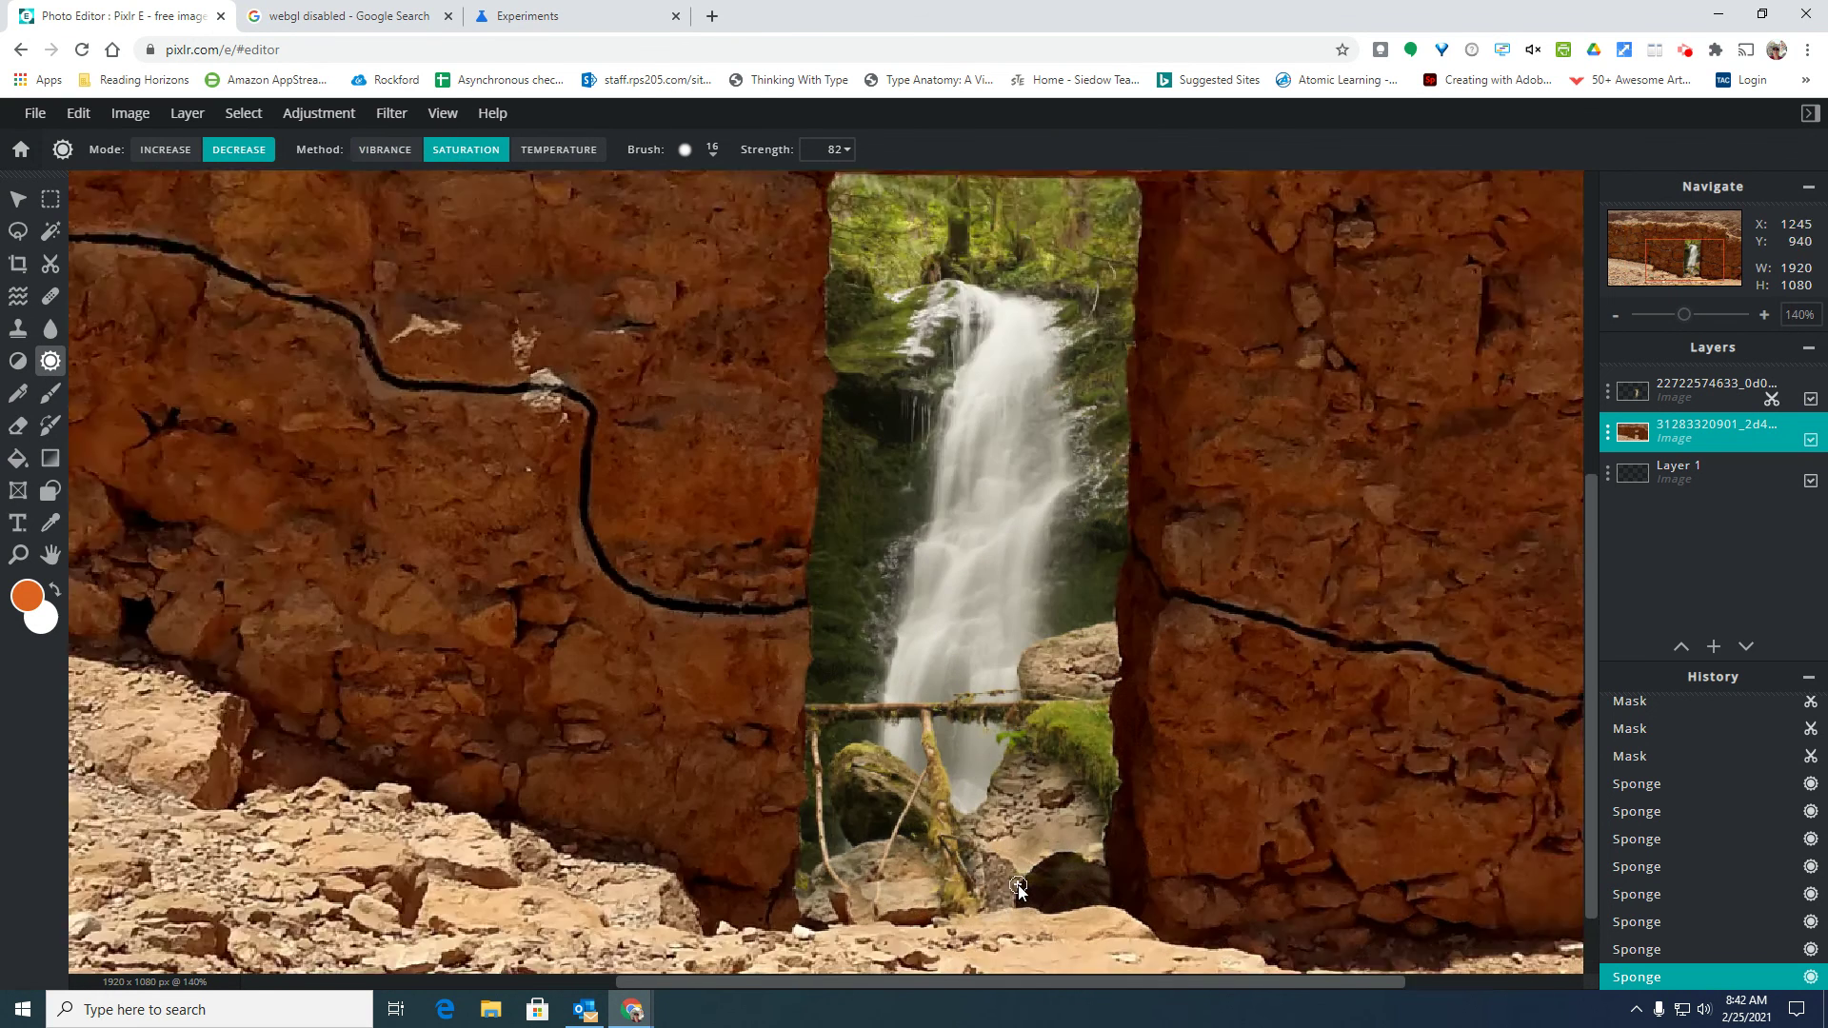
pyautogui.scroll(4, 1000, 890)
pyautogui.scroll(1, 1008, 910)
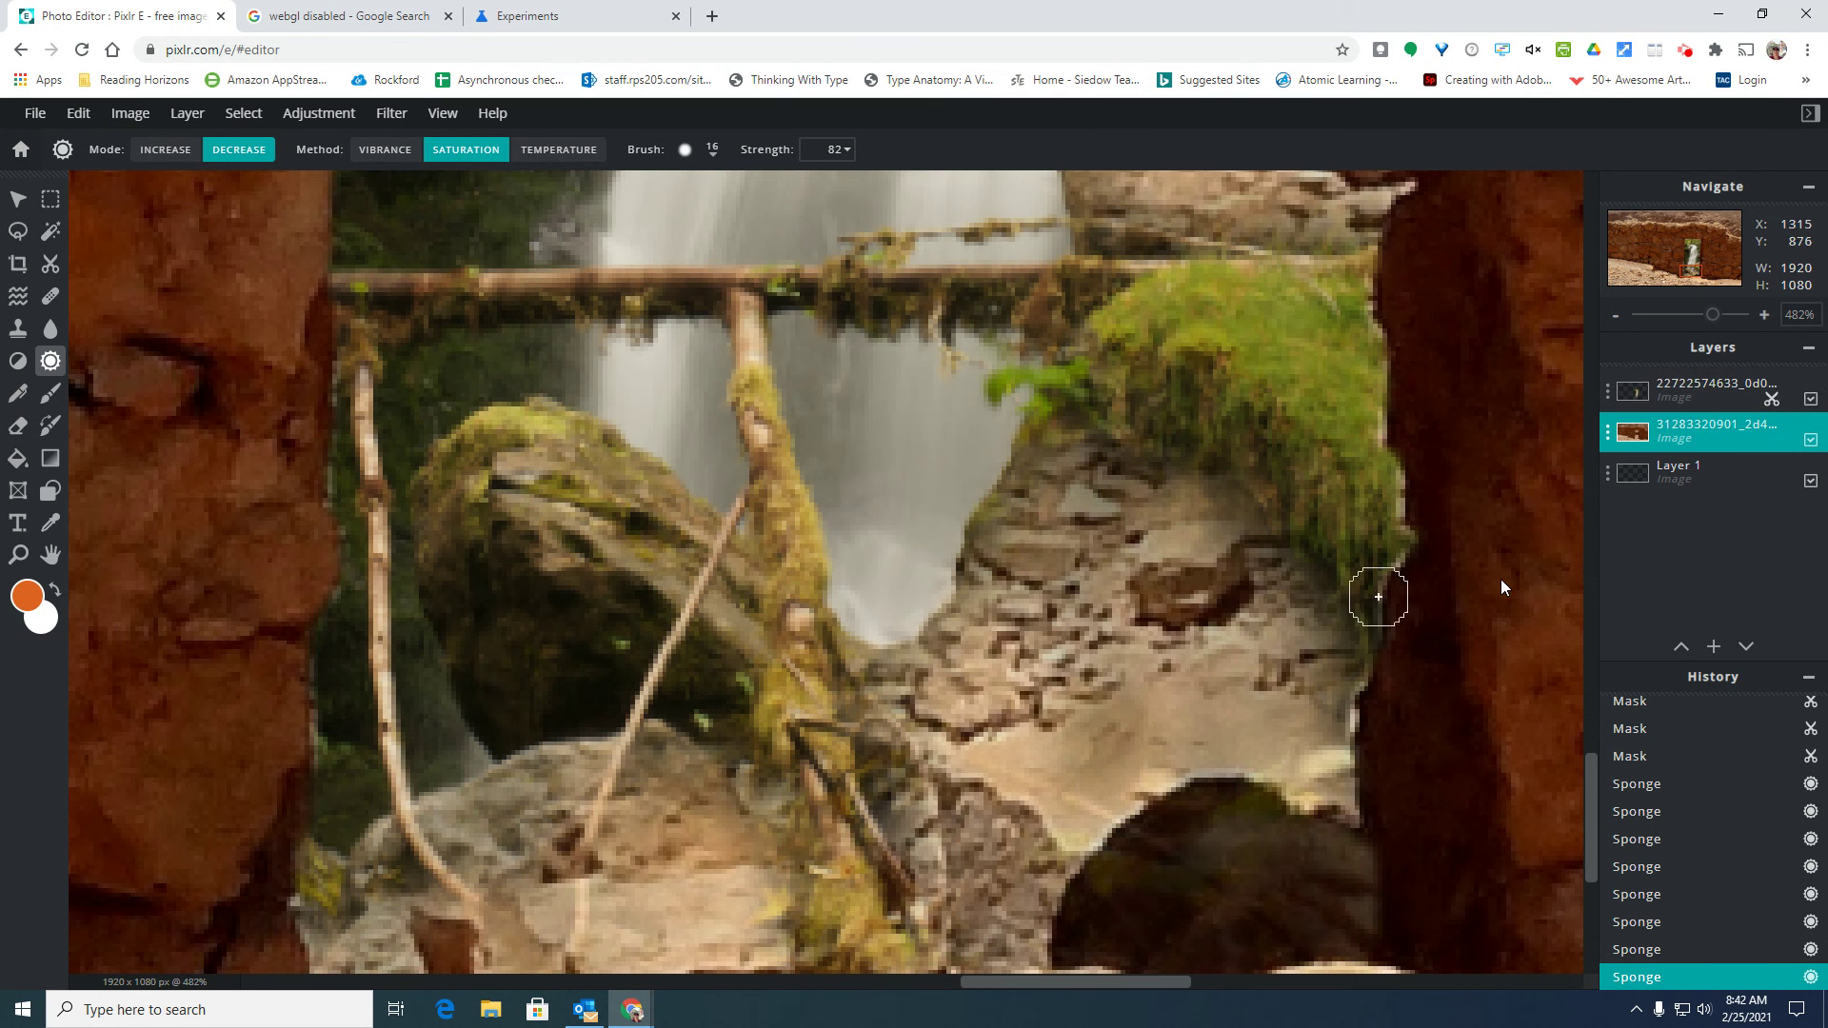
pyautogui.click(1652, 391)
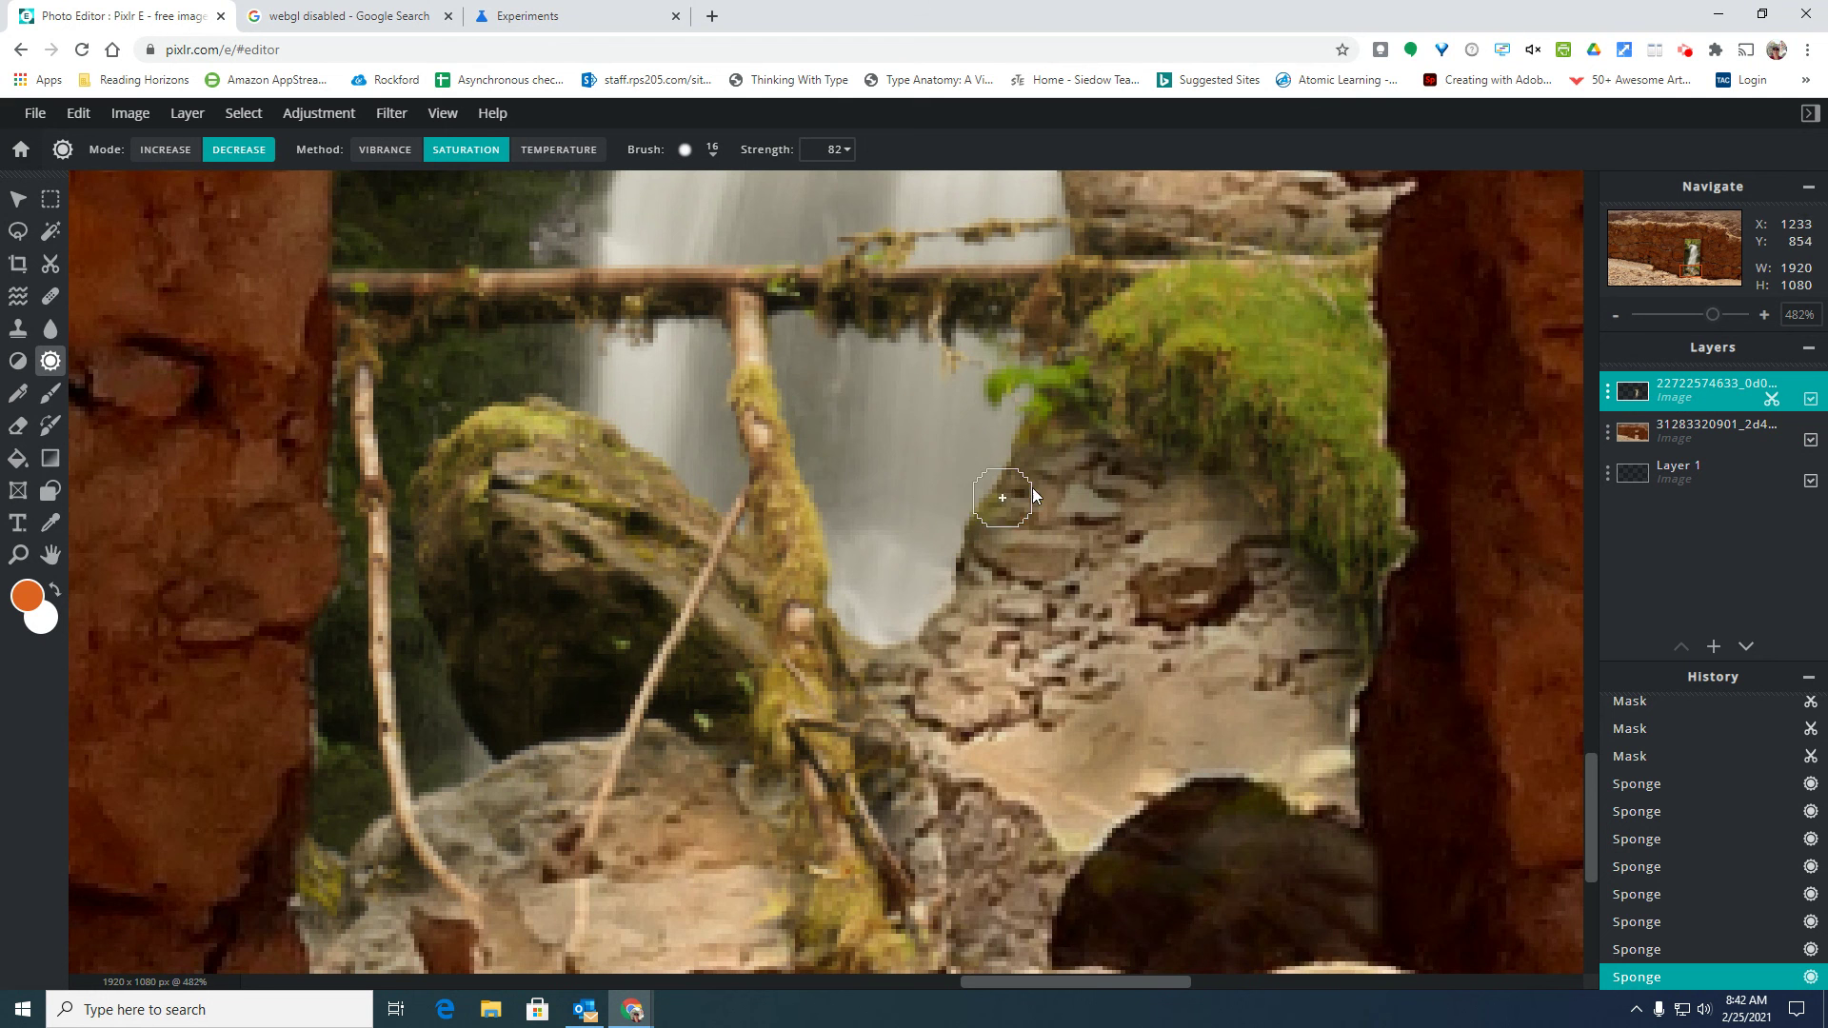
pyautogui.moveTo(1154, 311)
pyautogui.mouseDown()
pyautogui.moveTo(1155, 419)
pyautogui.moveTo(1186, 294)
pyautogui.mouseUp()
pyautogui.moveTo(1212, 432)
pyautogui.mouseDown()
pyautogui.moveTo(1243, 288)
pyautogui.moveTo(1232, 434)
pyautogui.moveTo(1266, 451)
pyautogui.moveTo(1266, 268)
pyautogui.moveTo(1272, 514)
pyautogui.mouseUp()
# Undo the grey moss, test and undo an Increase stroke on the branch, then choose Temperature
pyautogui.hotkey('ctrl', 'z')
pyautogui.click(176, 154)
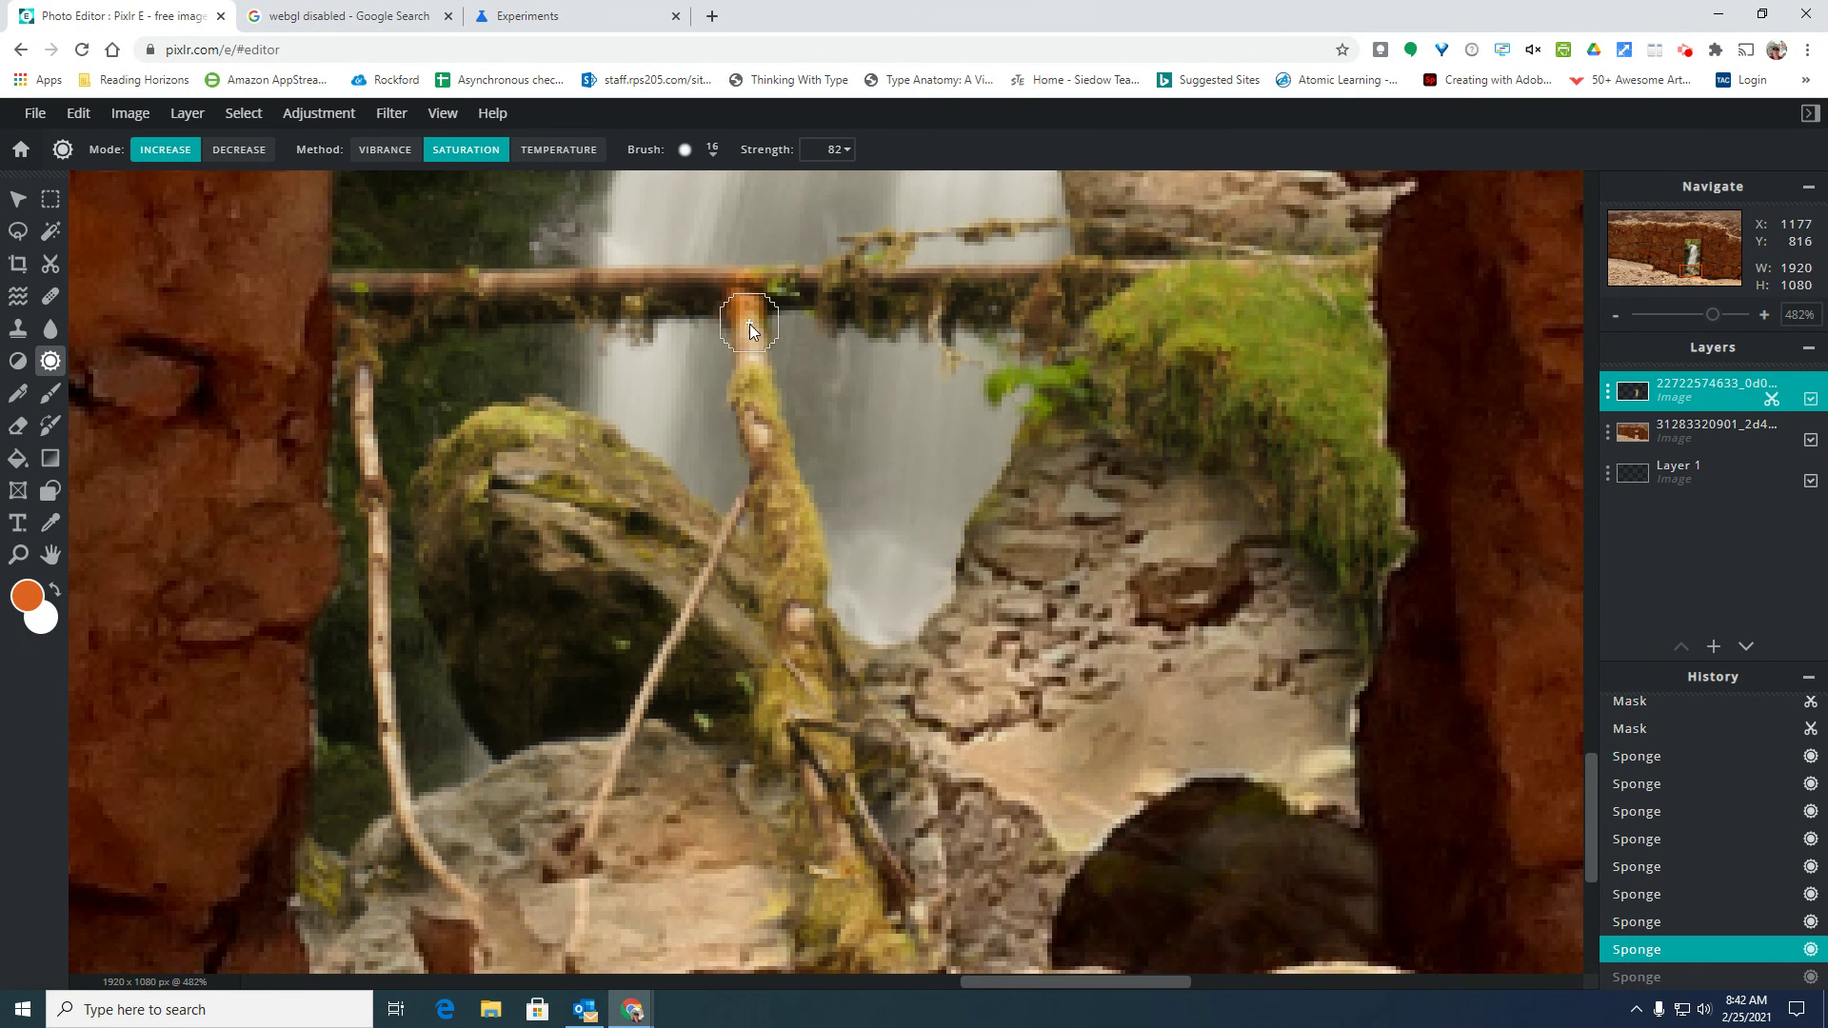
pyautogui.moveTo(803, 598)
pyautogui.mouseDown()
pyautogui.moveTo(818, 800)
pyautogui.moveTo(847, 887)
pyautogui.moveTo(828, 732)
pyautogui.mouseUp()
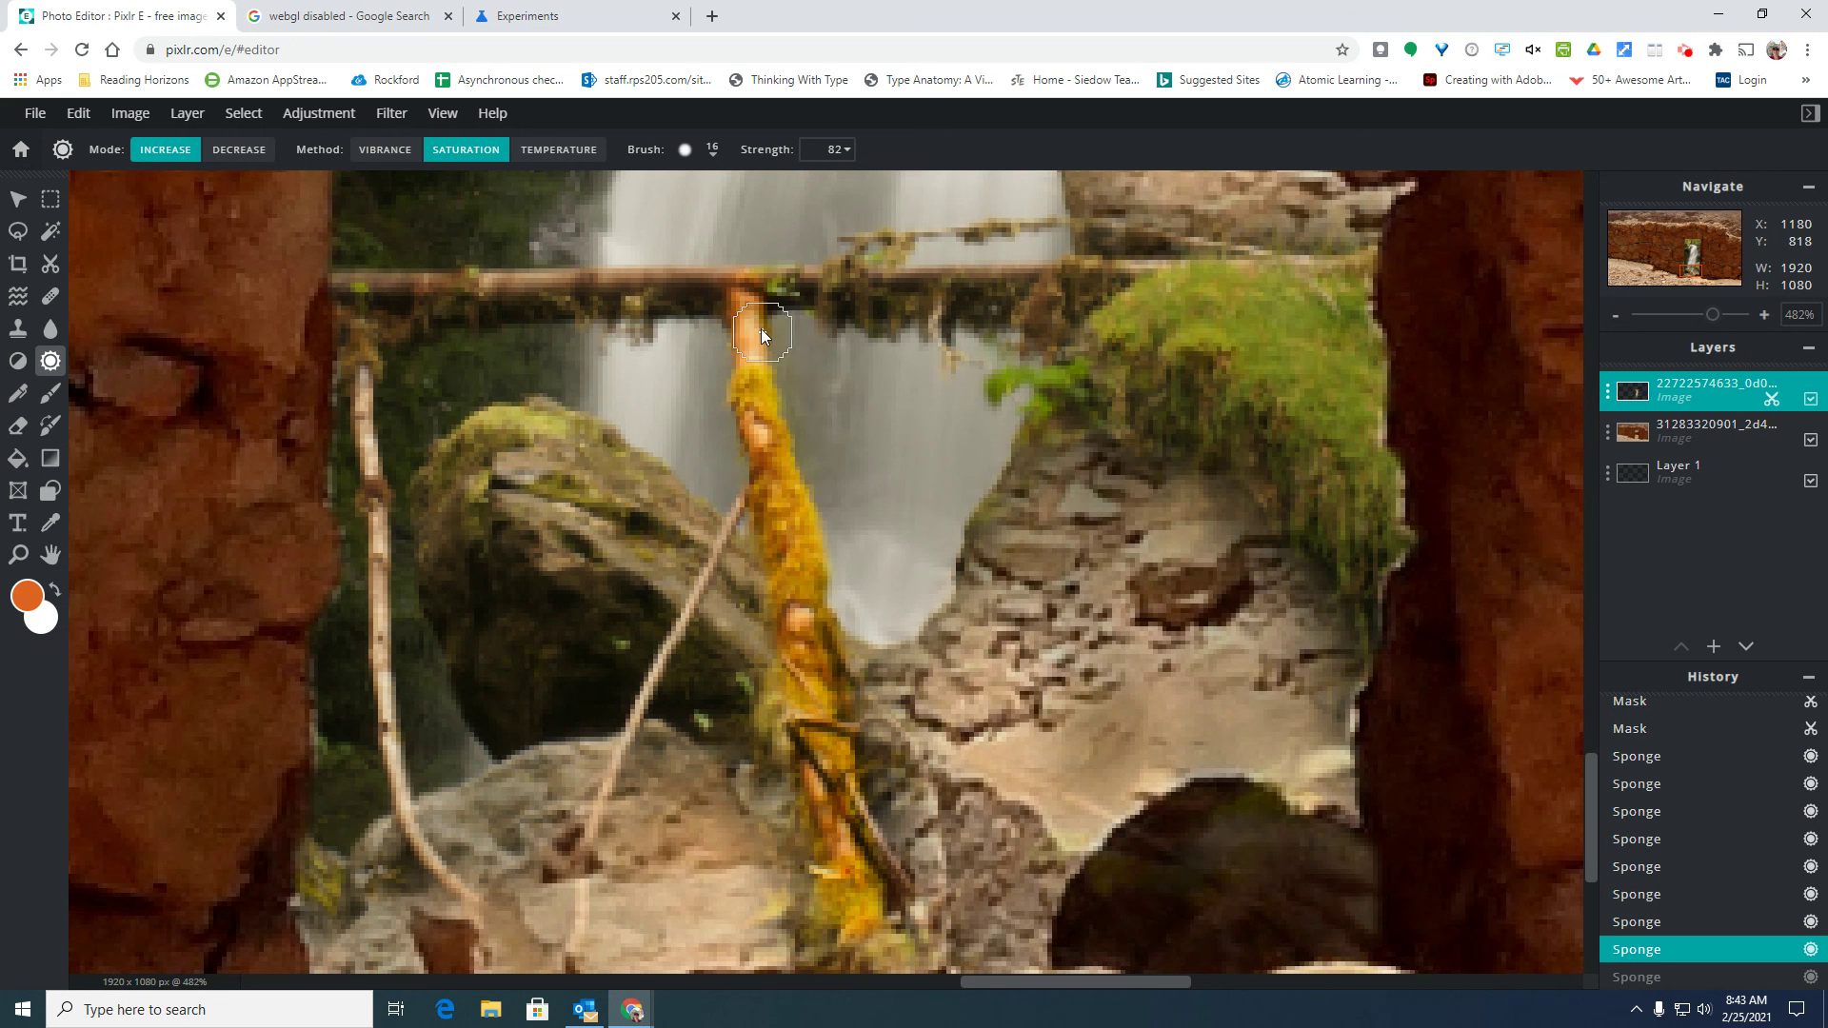
pyautogui.hotkey('ctrl', 'y')
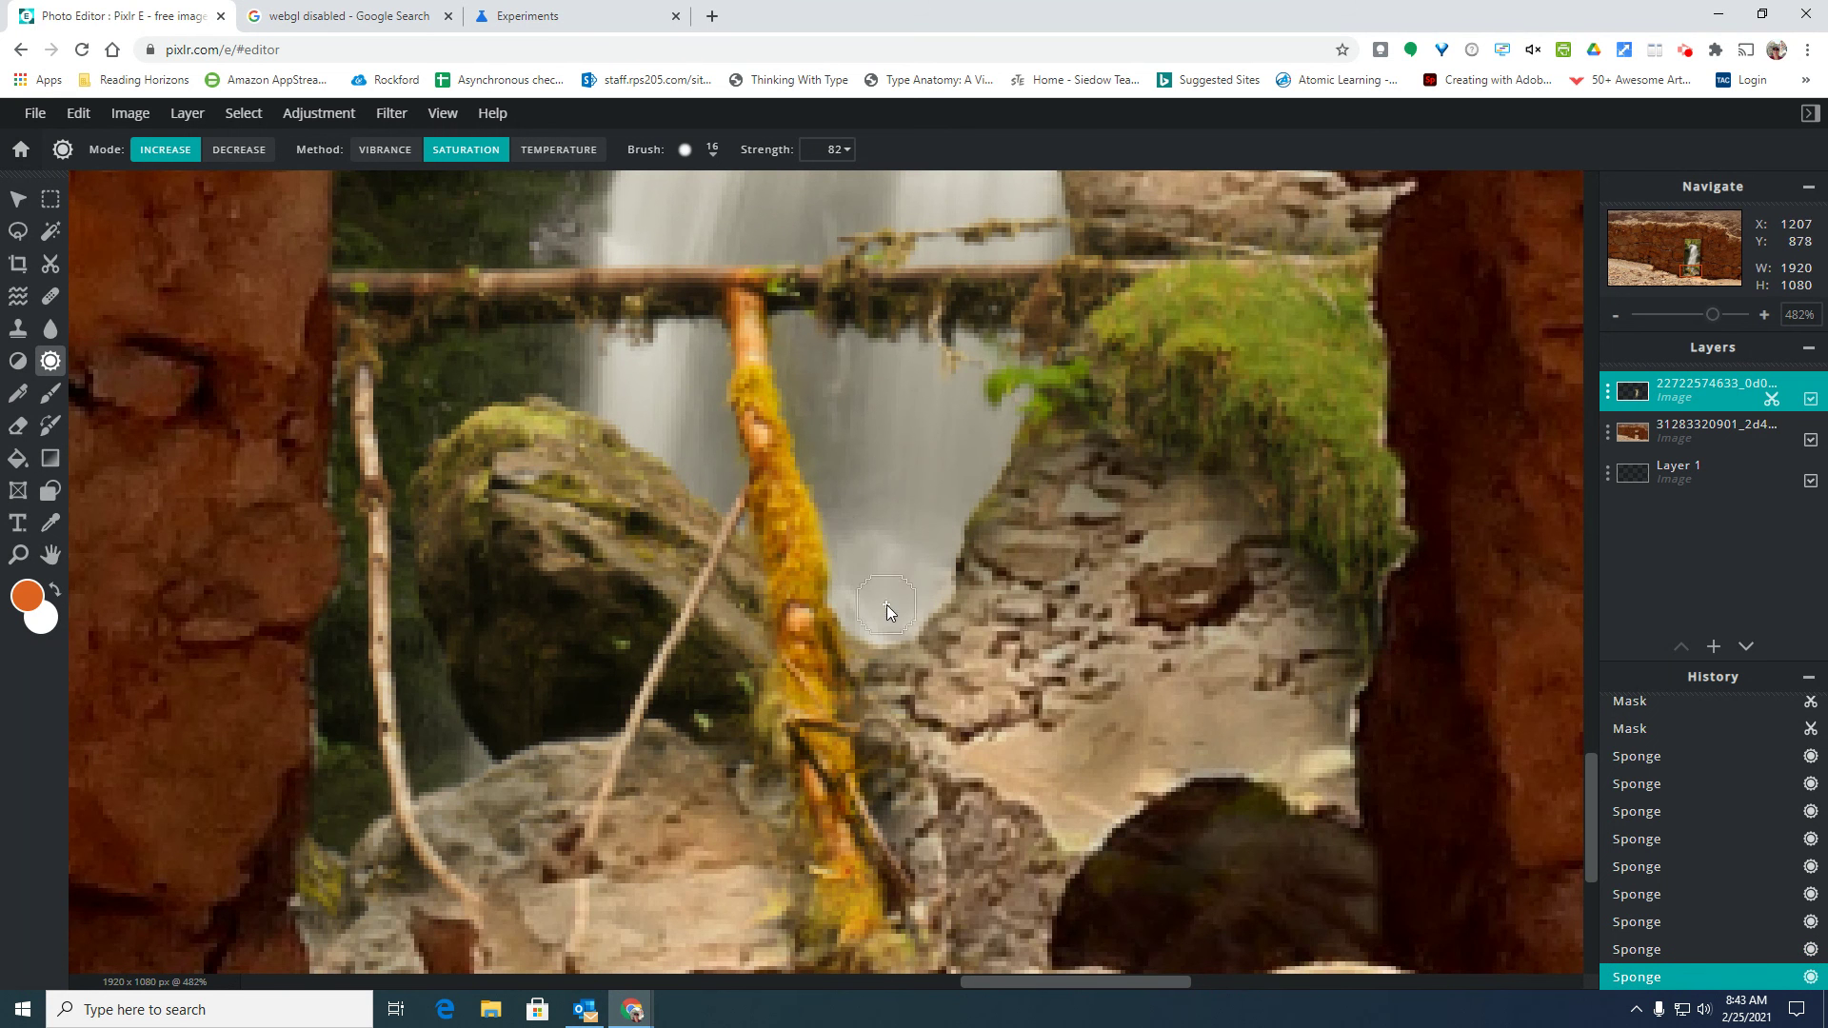
pyautogui.hotkey('ctrl', 'z')
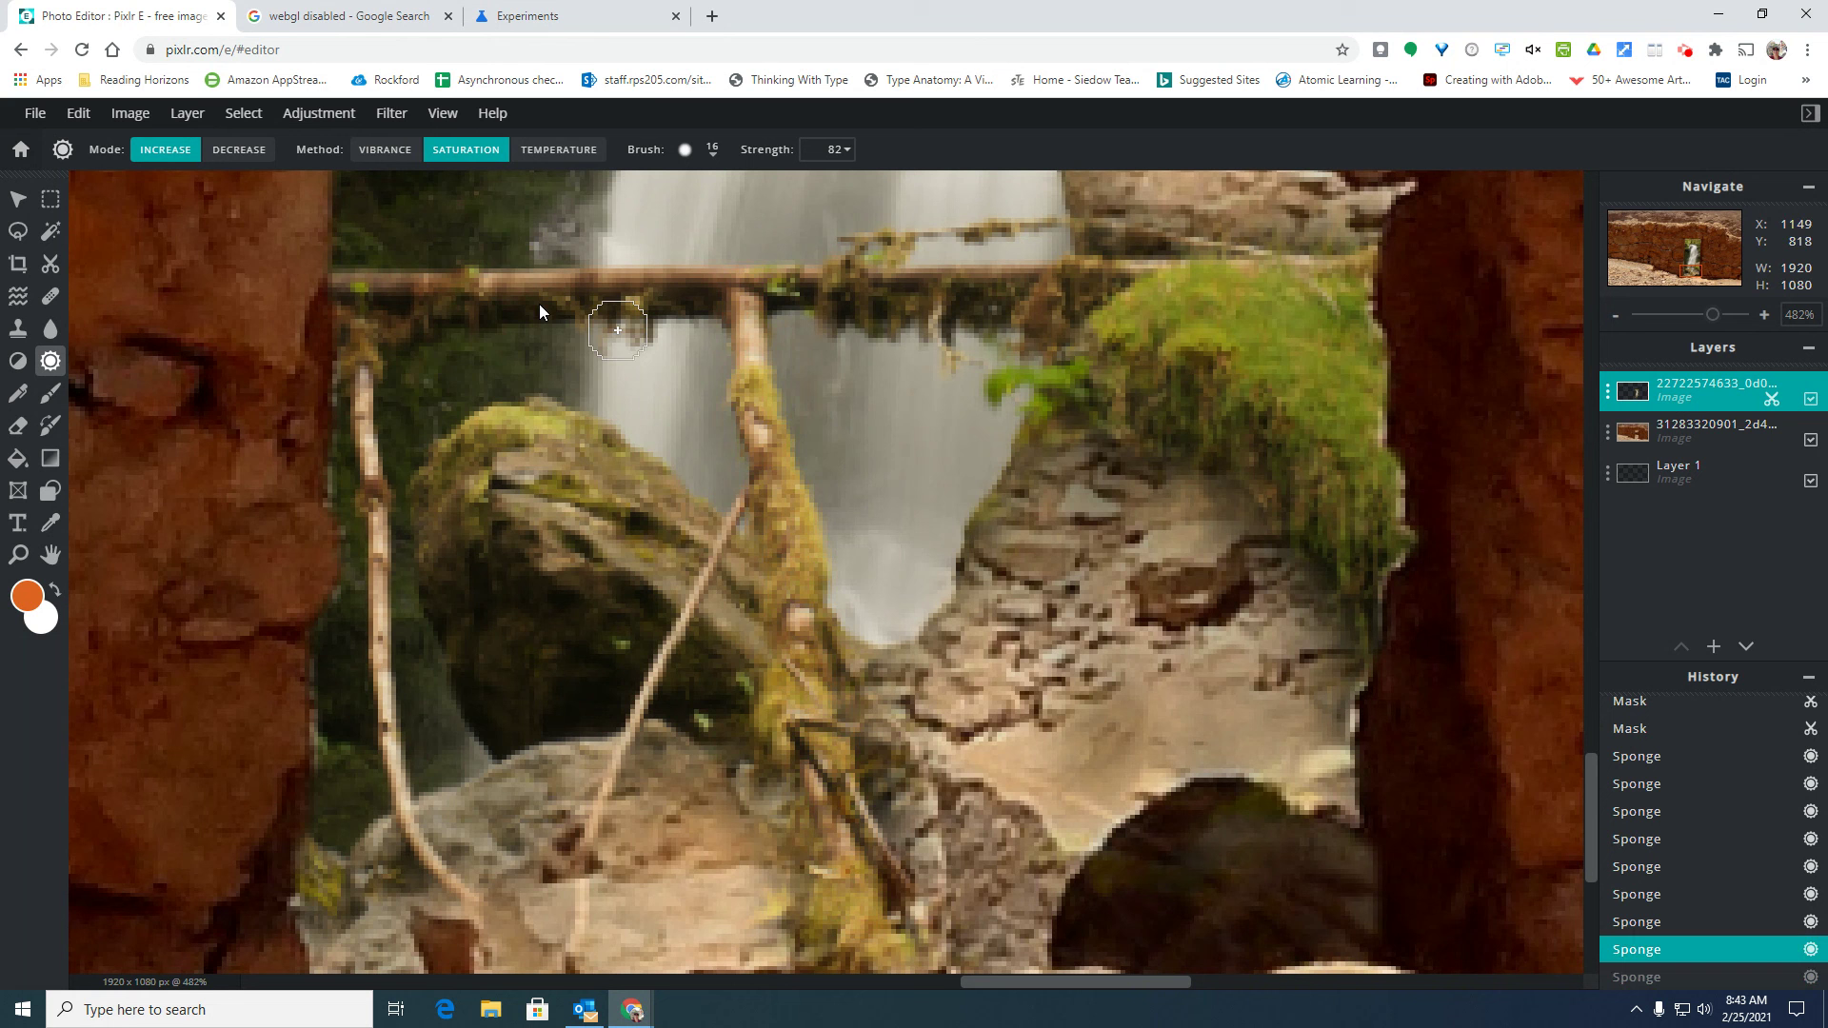
pyautogui.click(560, 149)
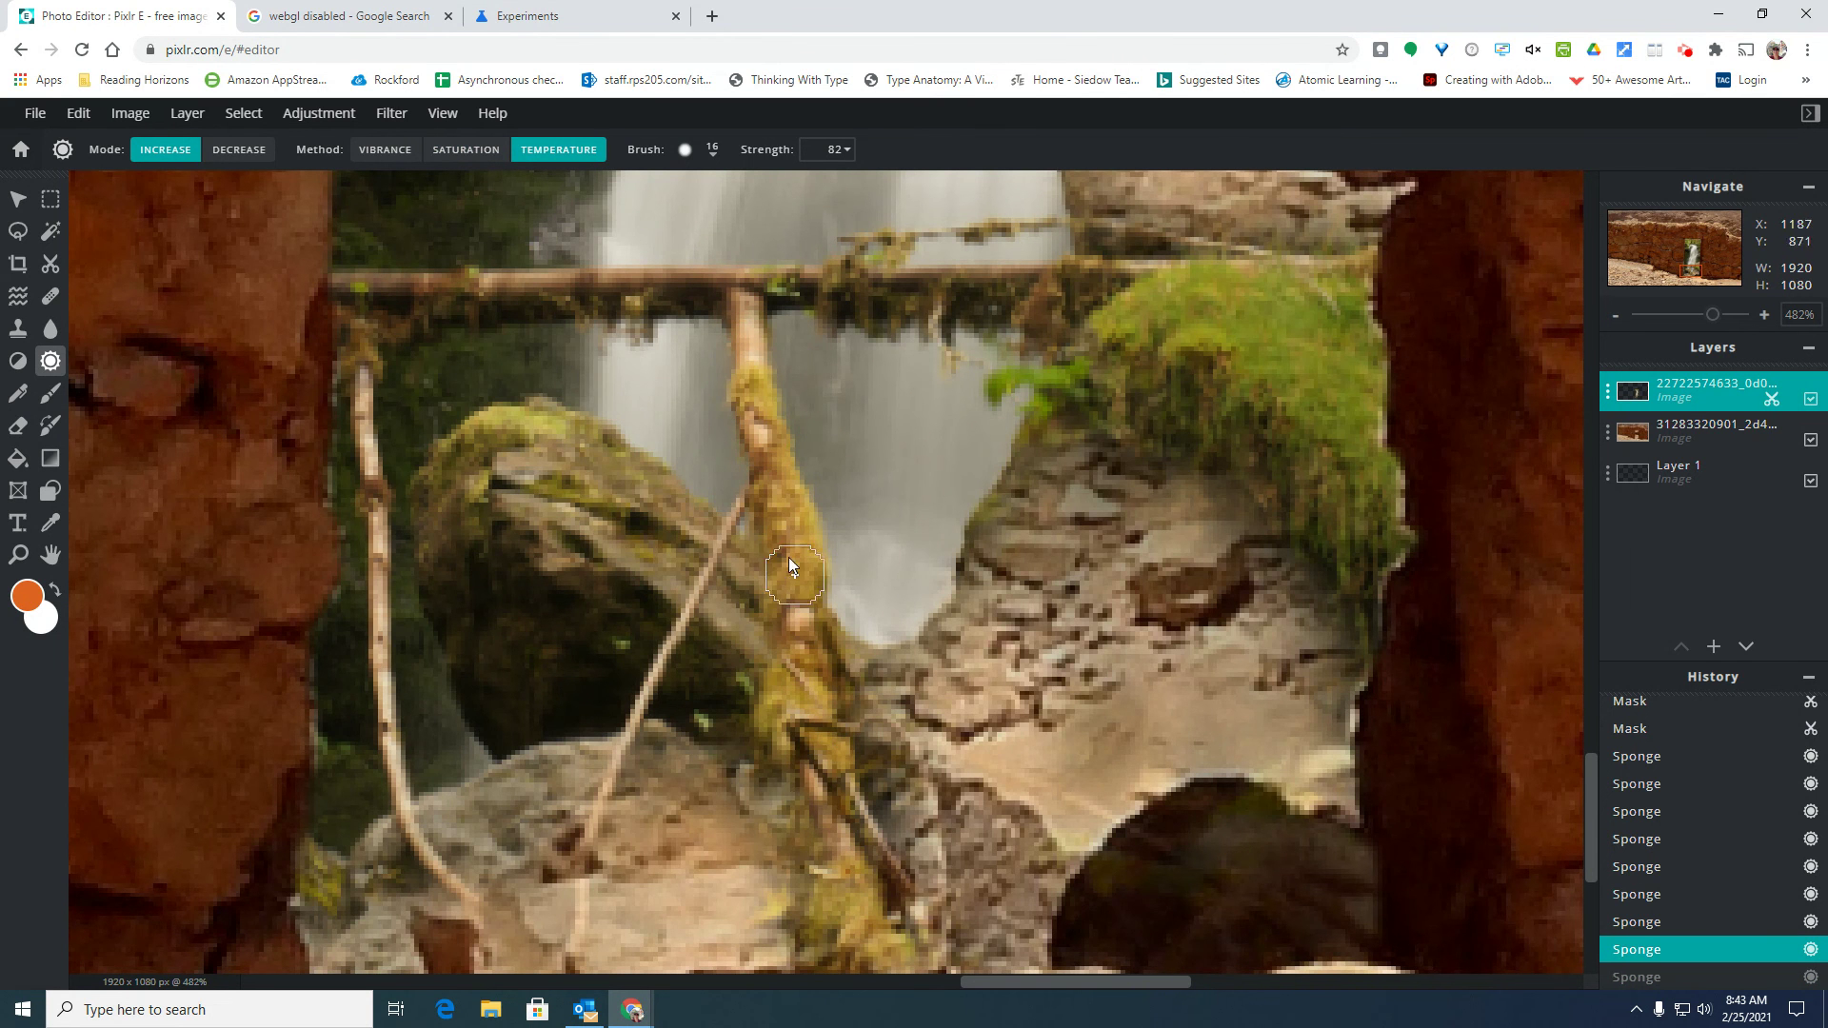
# Warm two spots along the upright mossy branch, then undo both warming touches
pyautogui.click(737, 328)
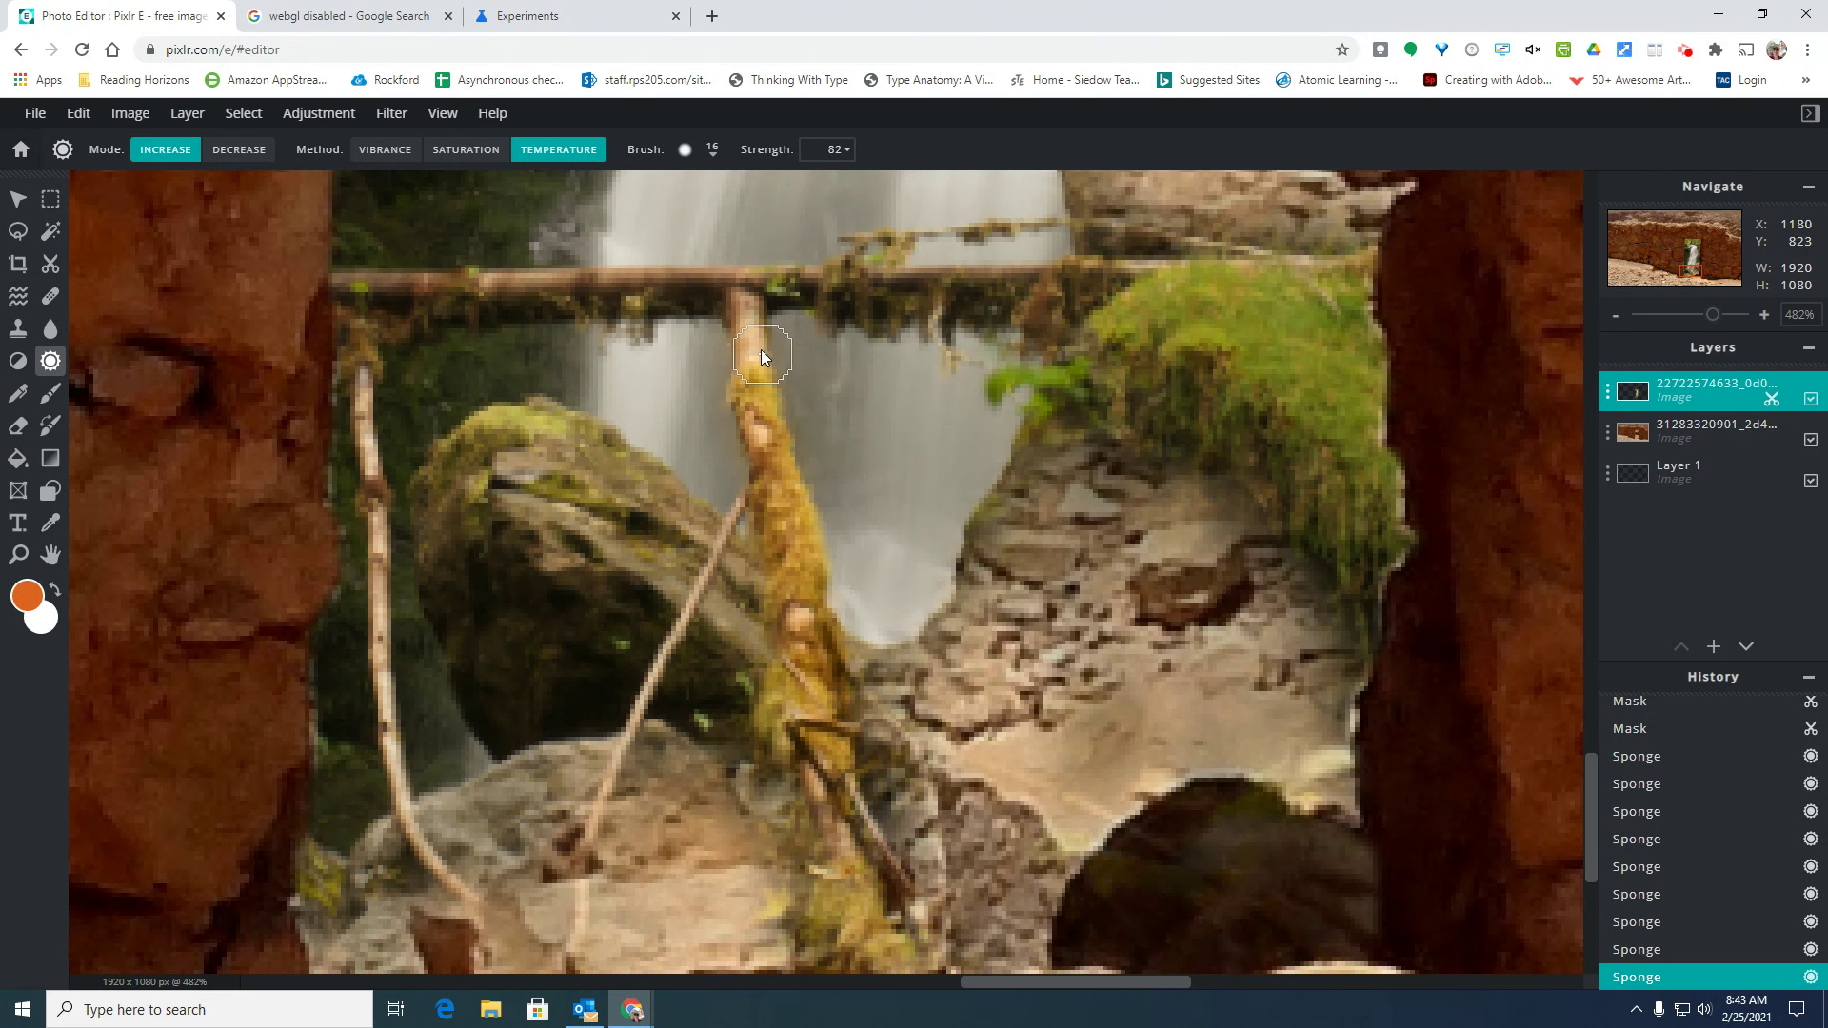
pyautogui.click(838, 719)
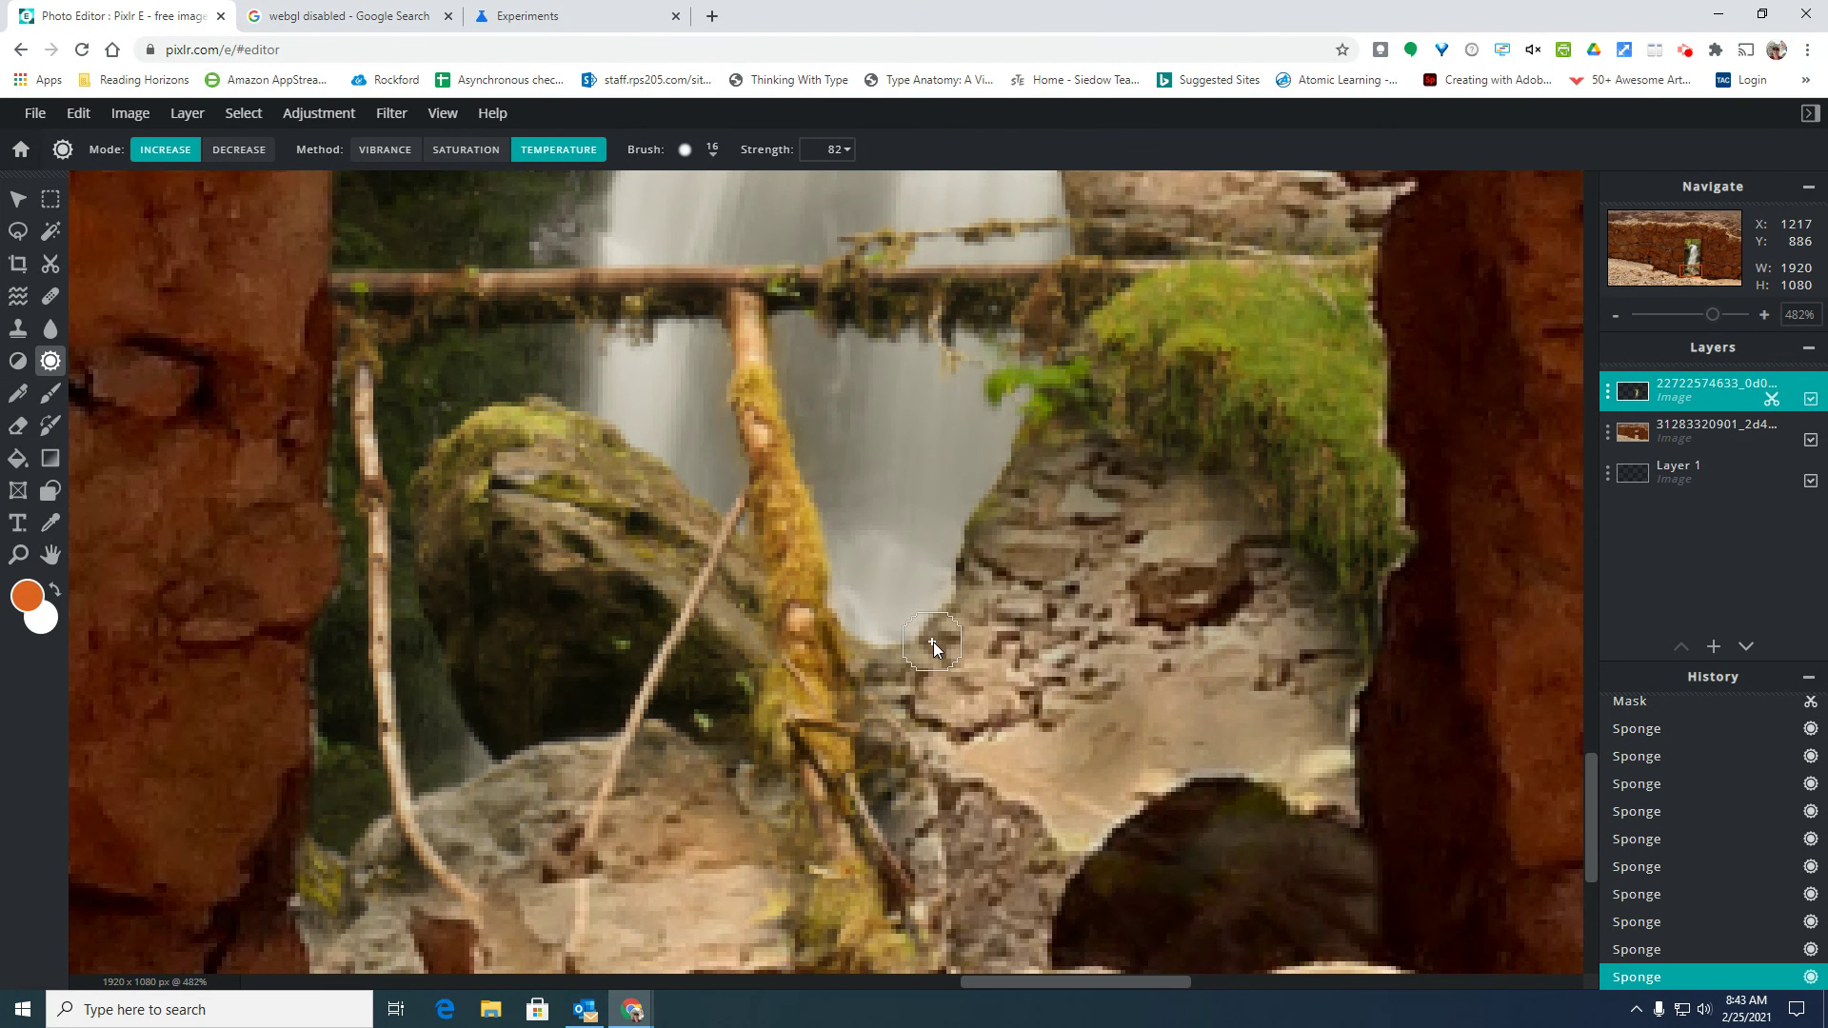
pyautogui.hotkey('ctrl', 'z')
pyautogui.hotkey('ctrl', 'z')
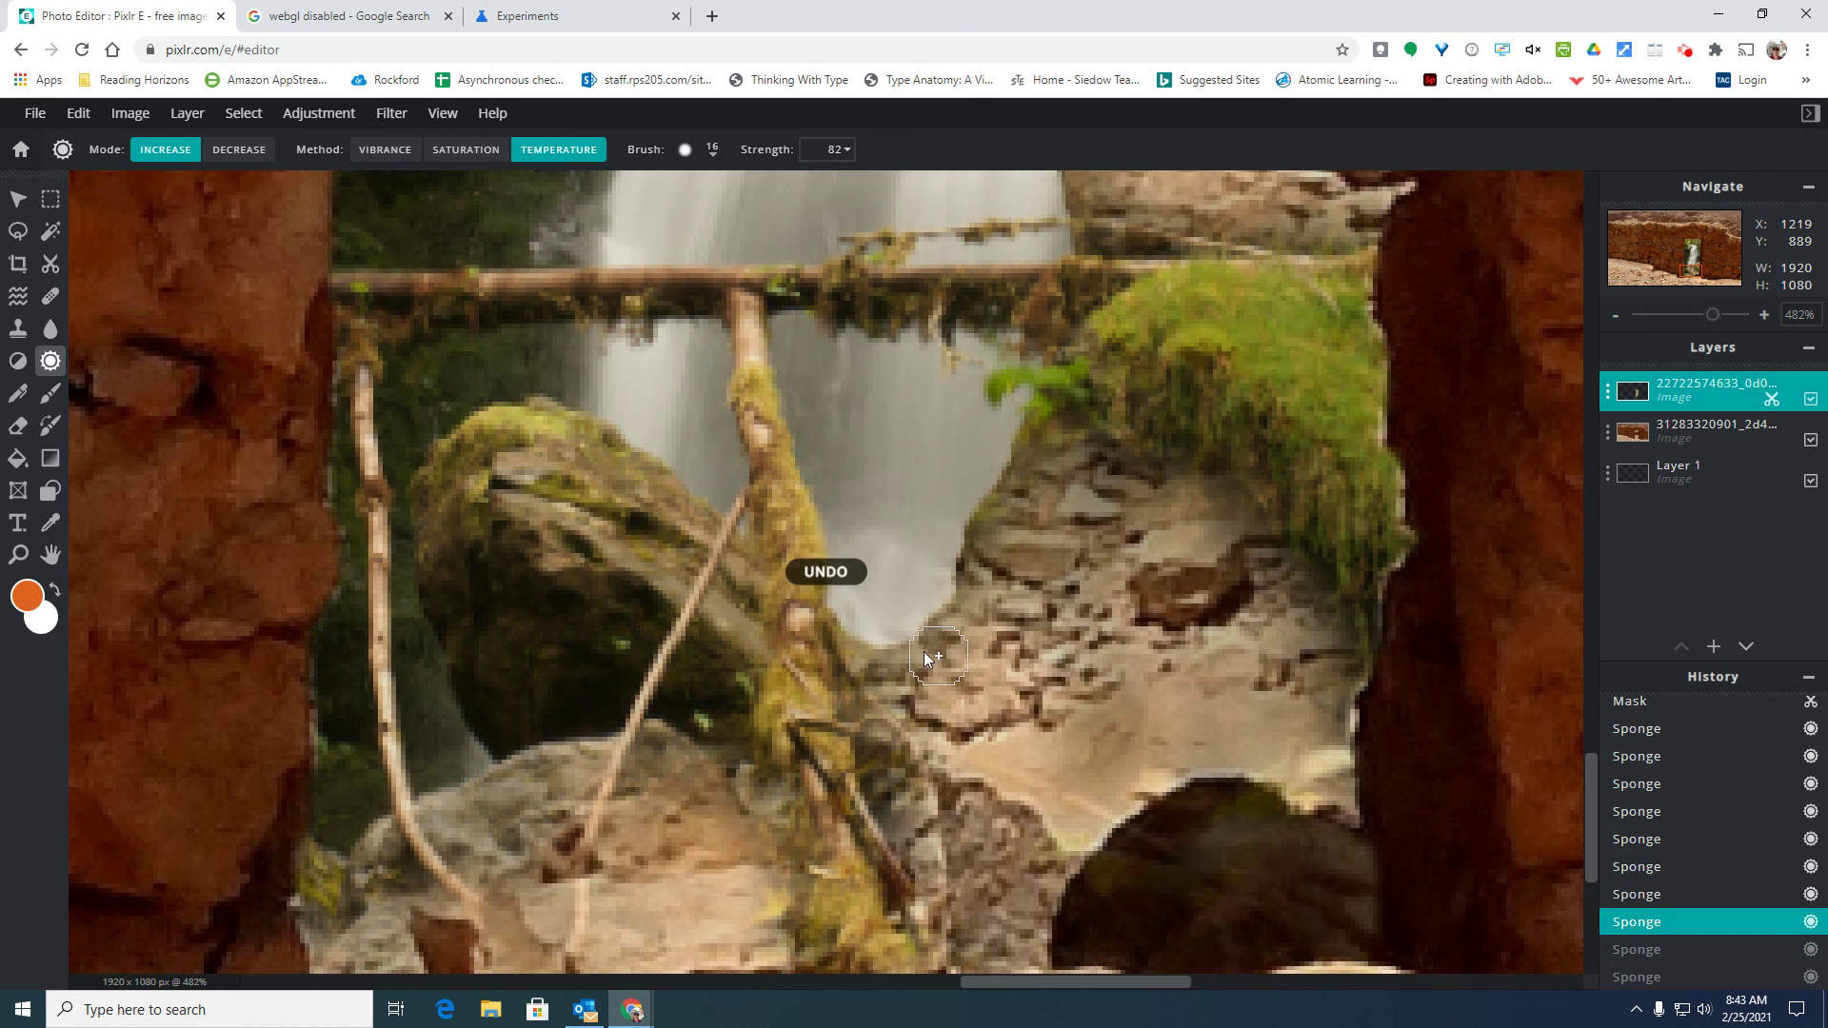
# Set Mode to Decrease, cool the branch with one long upward stroke, then undo it
pyautogui.click(238, 155)
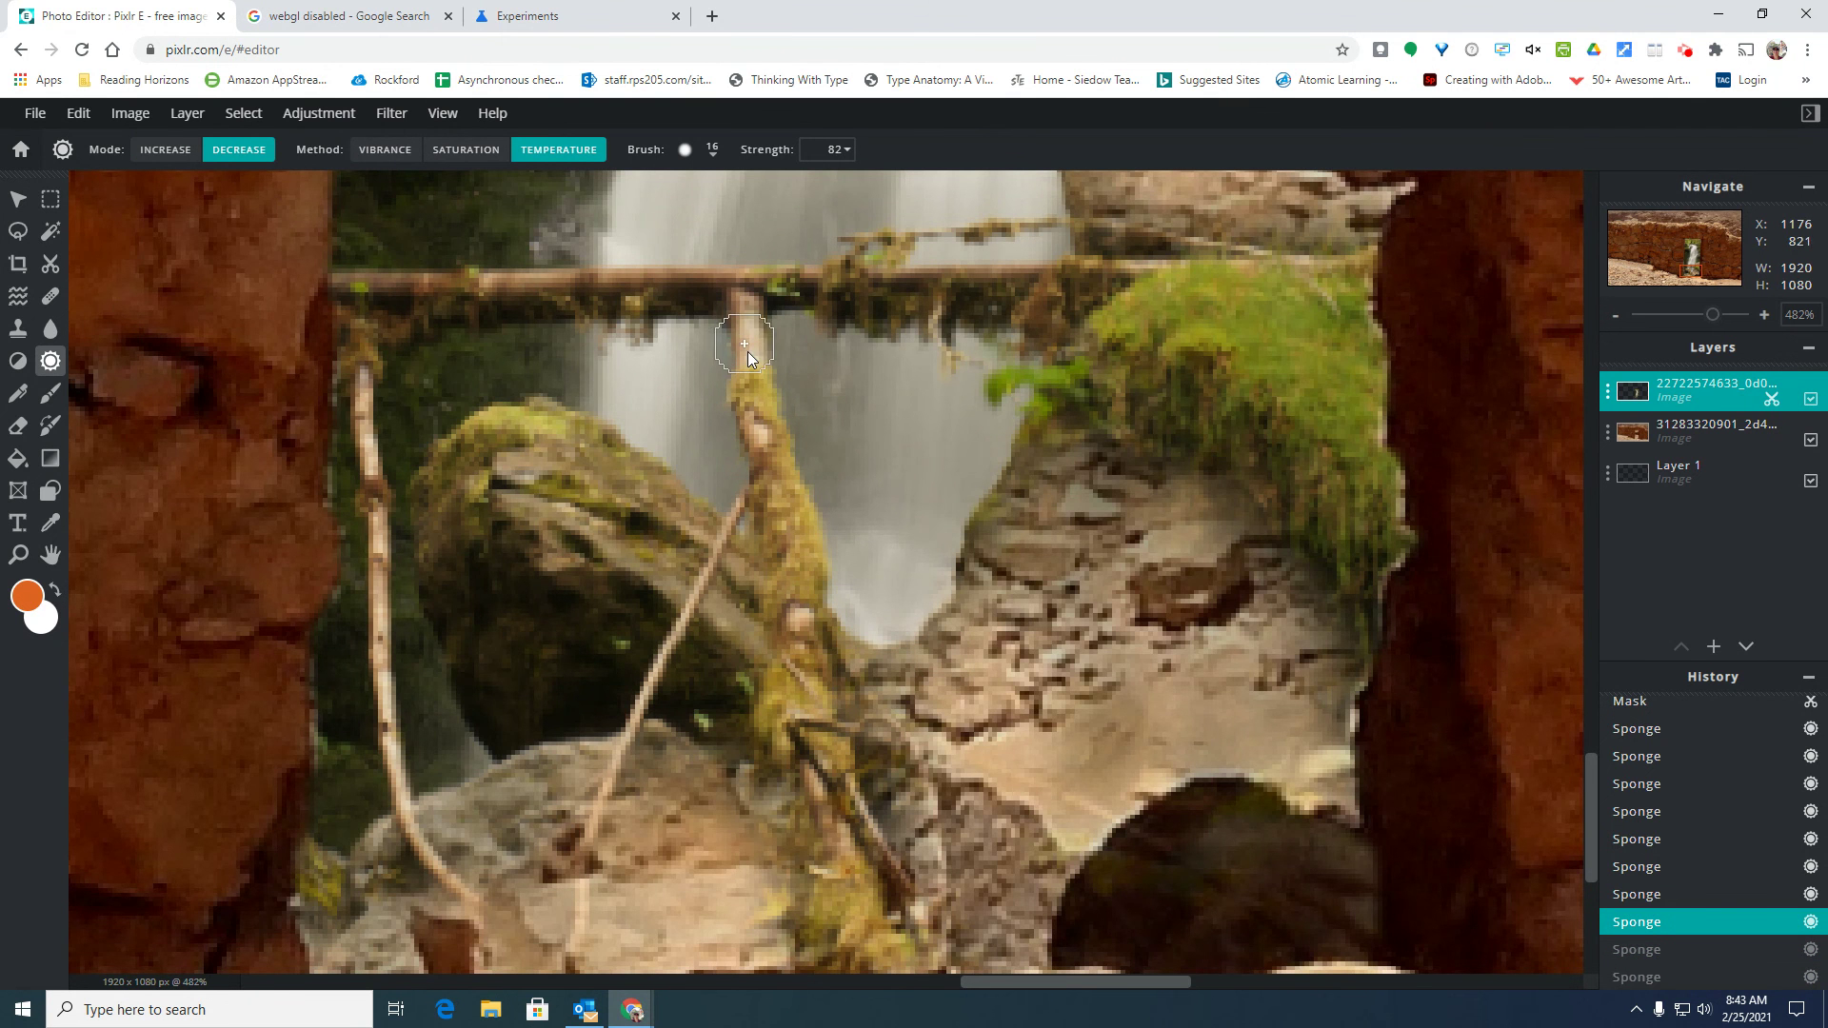
pyautogui.moveTo(819, 828); pyautogui.dragTo(775, 465)
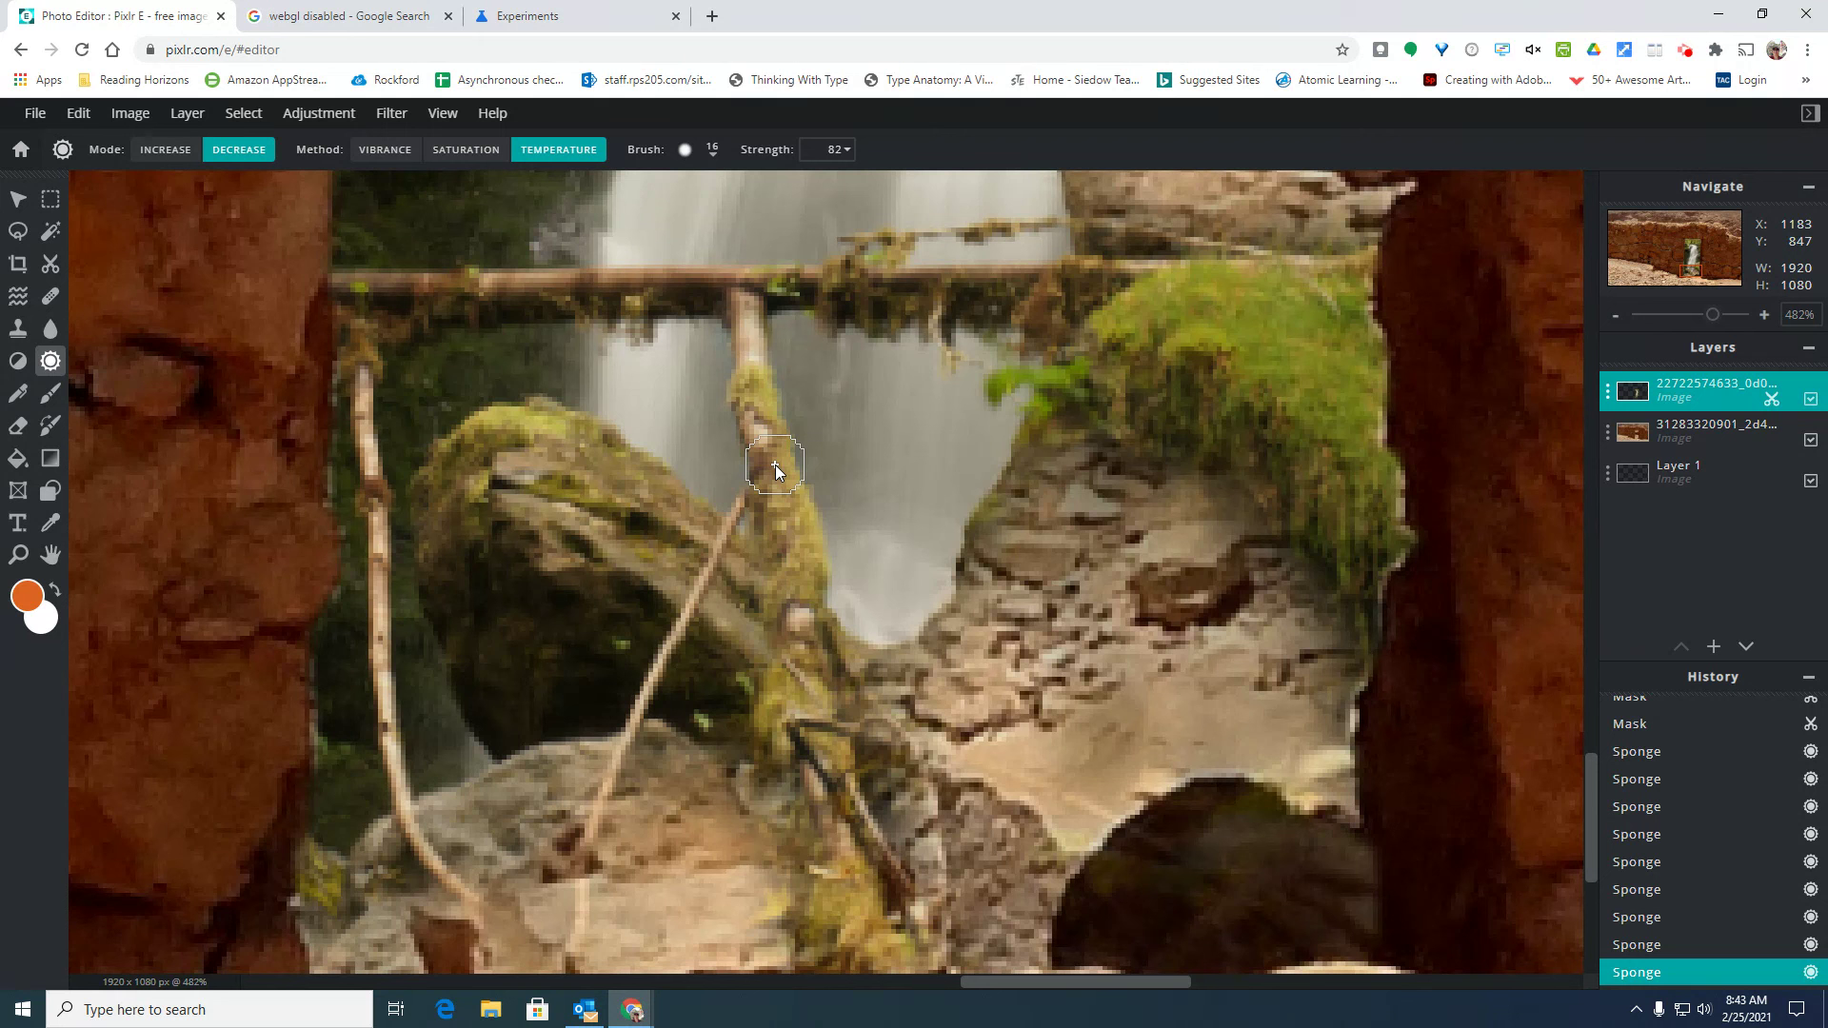
pyautogui.hotkey('ctrl', 'z')
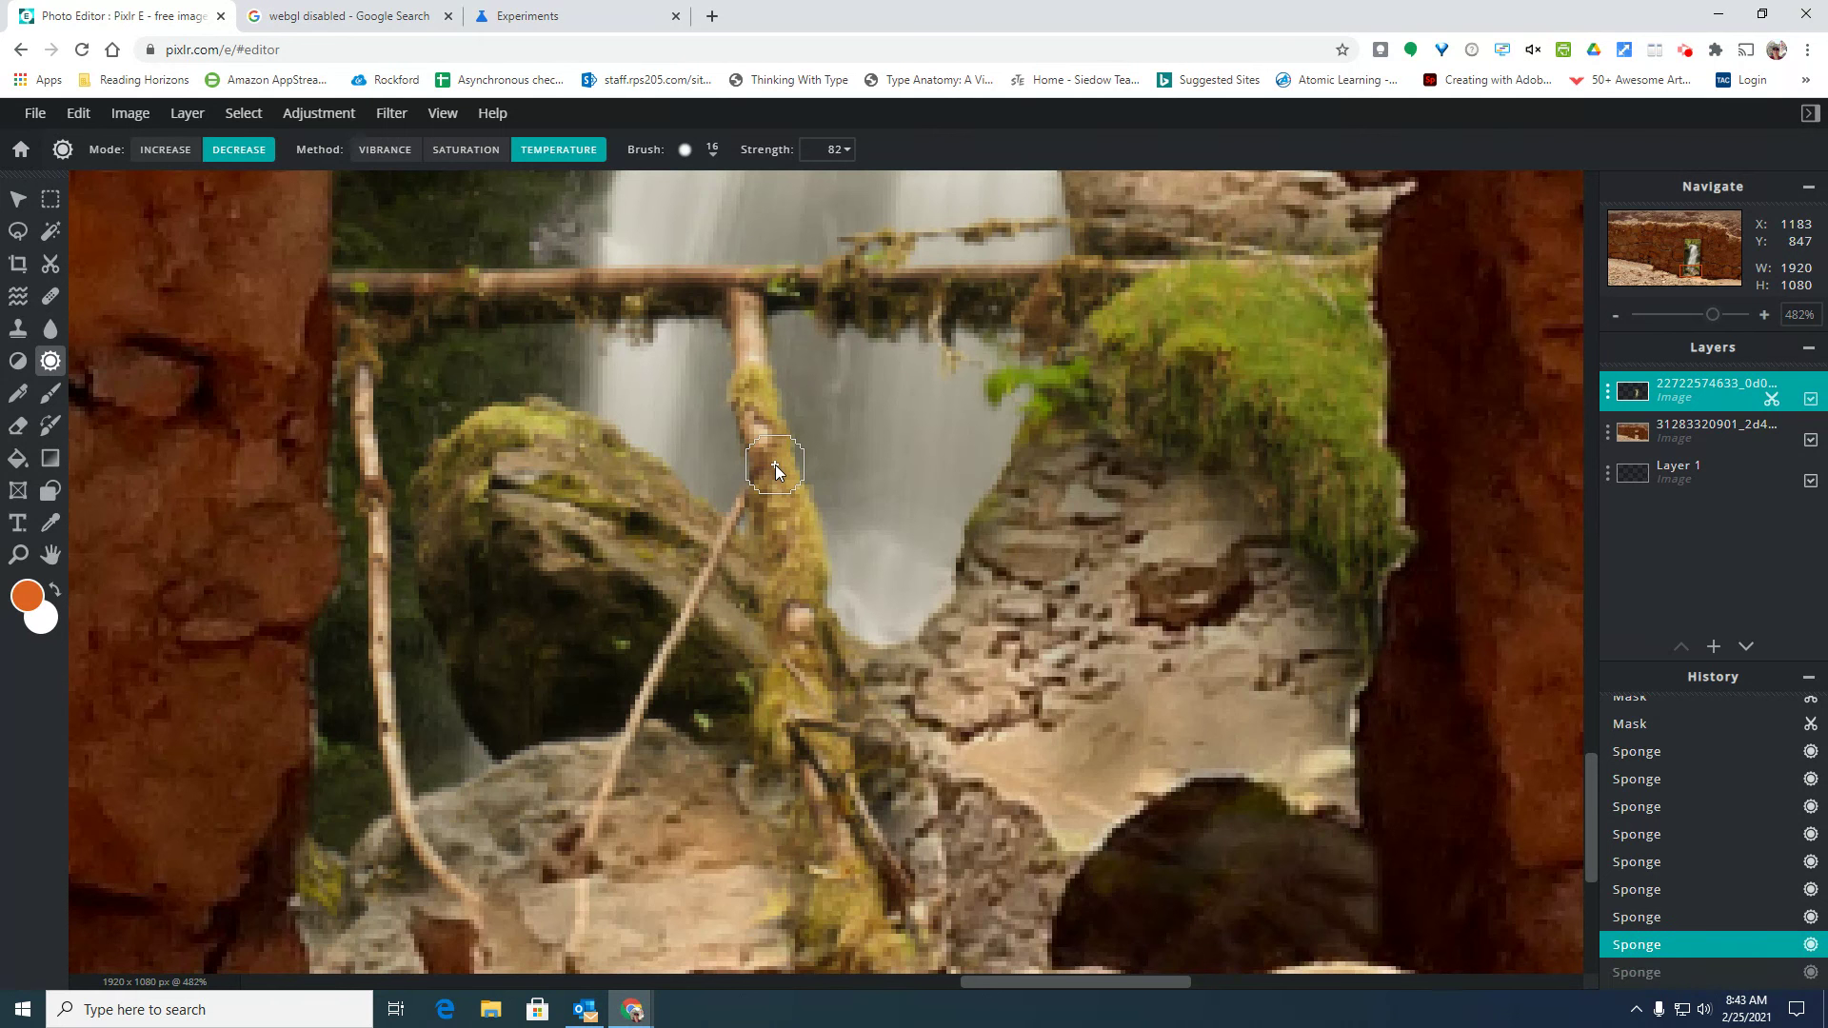
# Reduce vibrance on the rocks below the waterfall on the second layer, then switch to Saturation
pyautogui.click(385, 150)
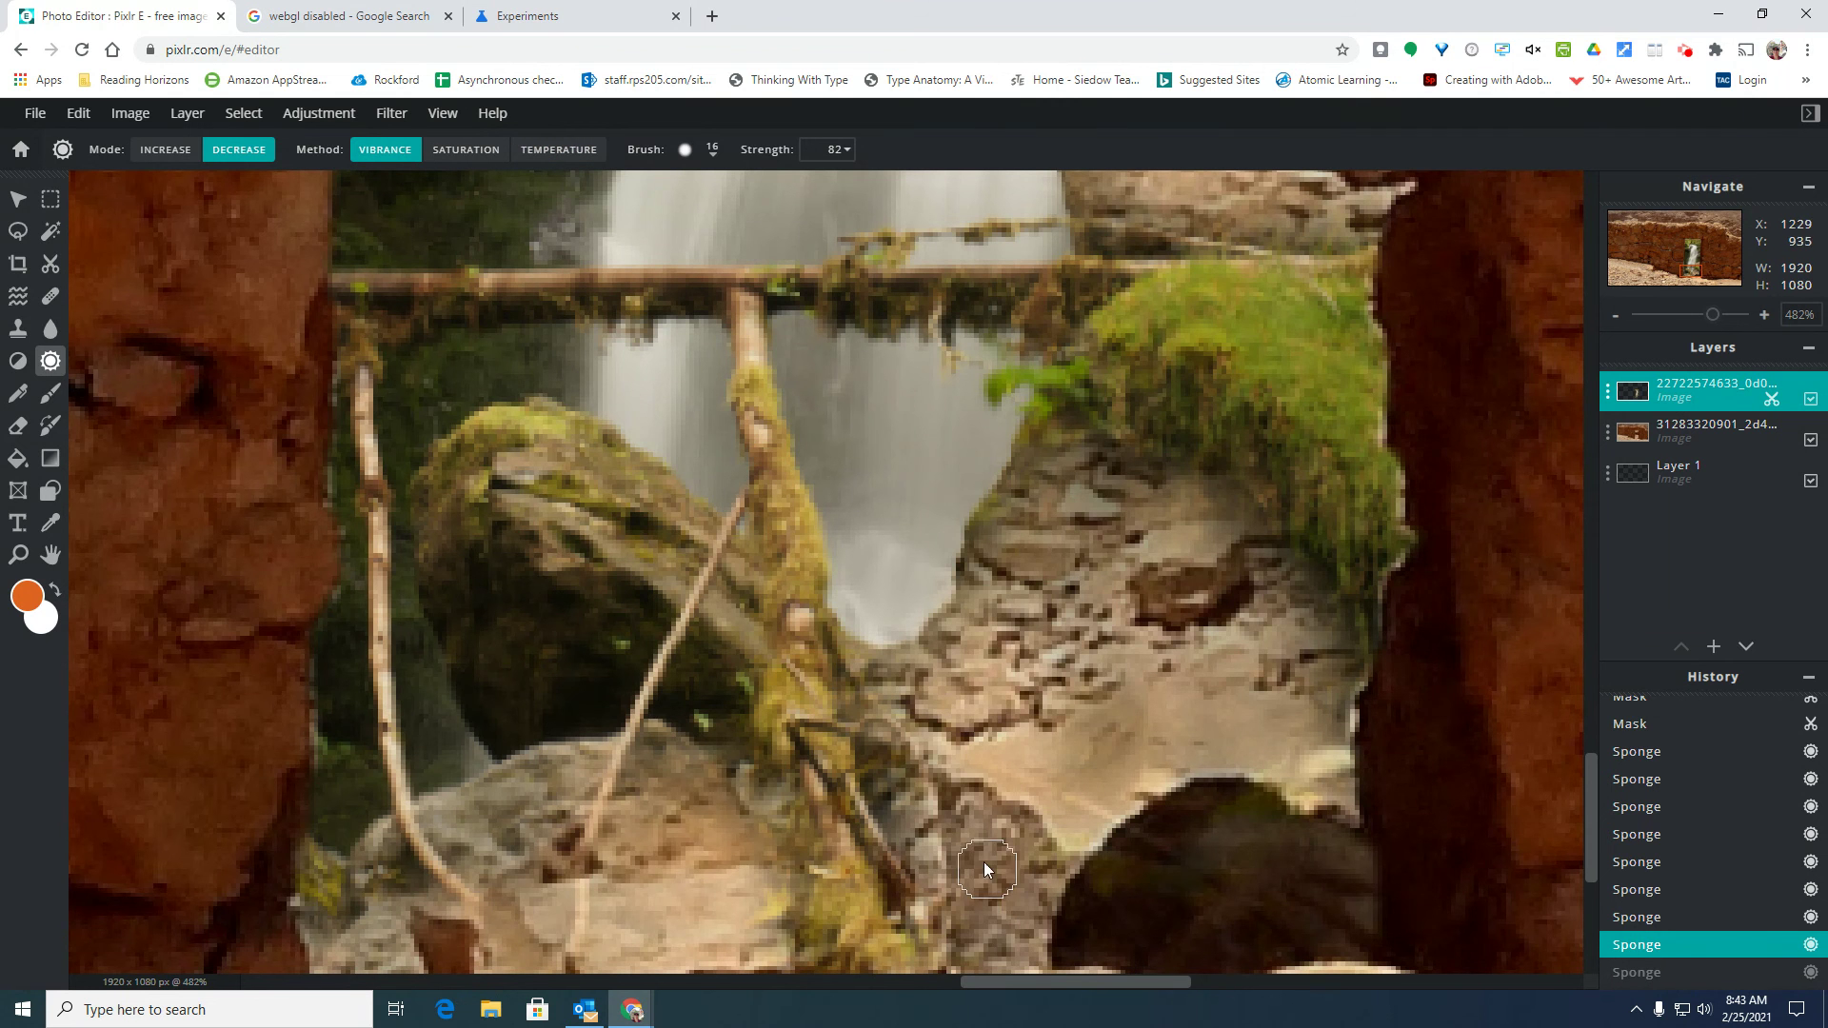
pyautogui.moveTo(967, 804); pyautogui.dragTo(980, 888)
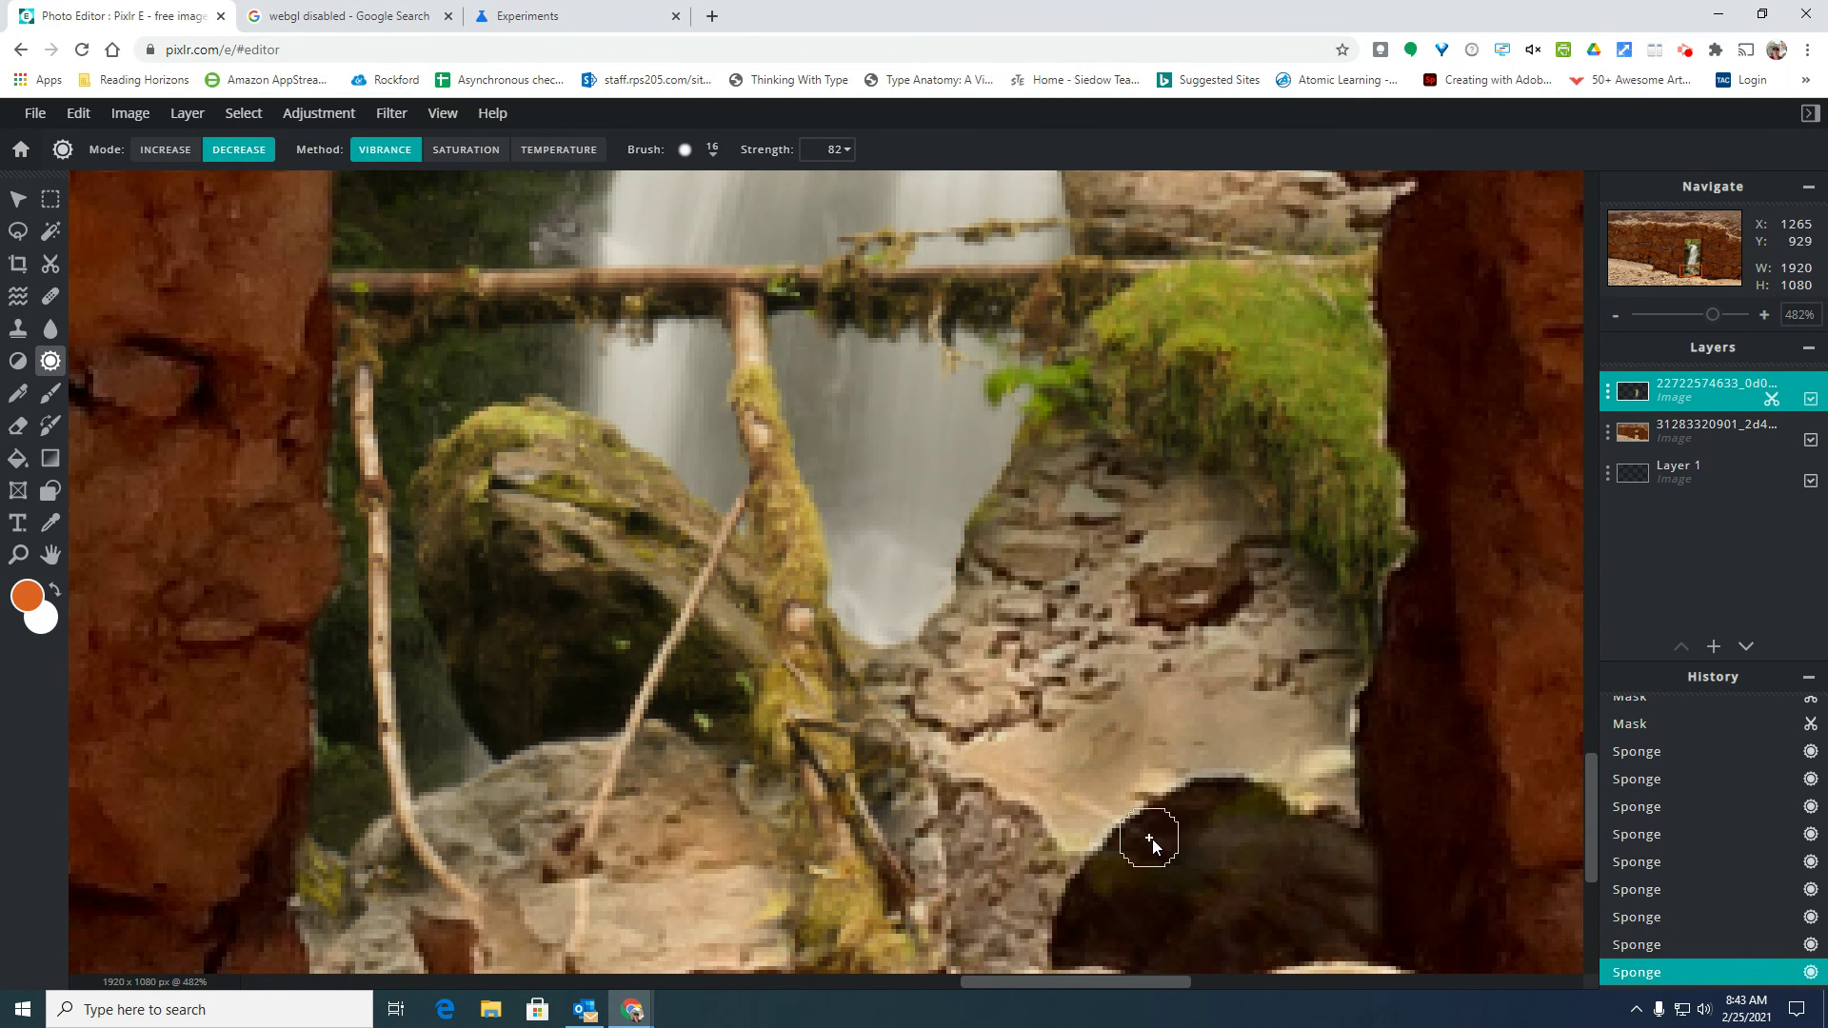
pyautogui.click(1689, 433)
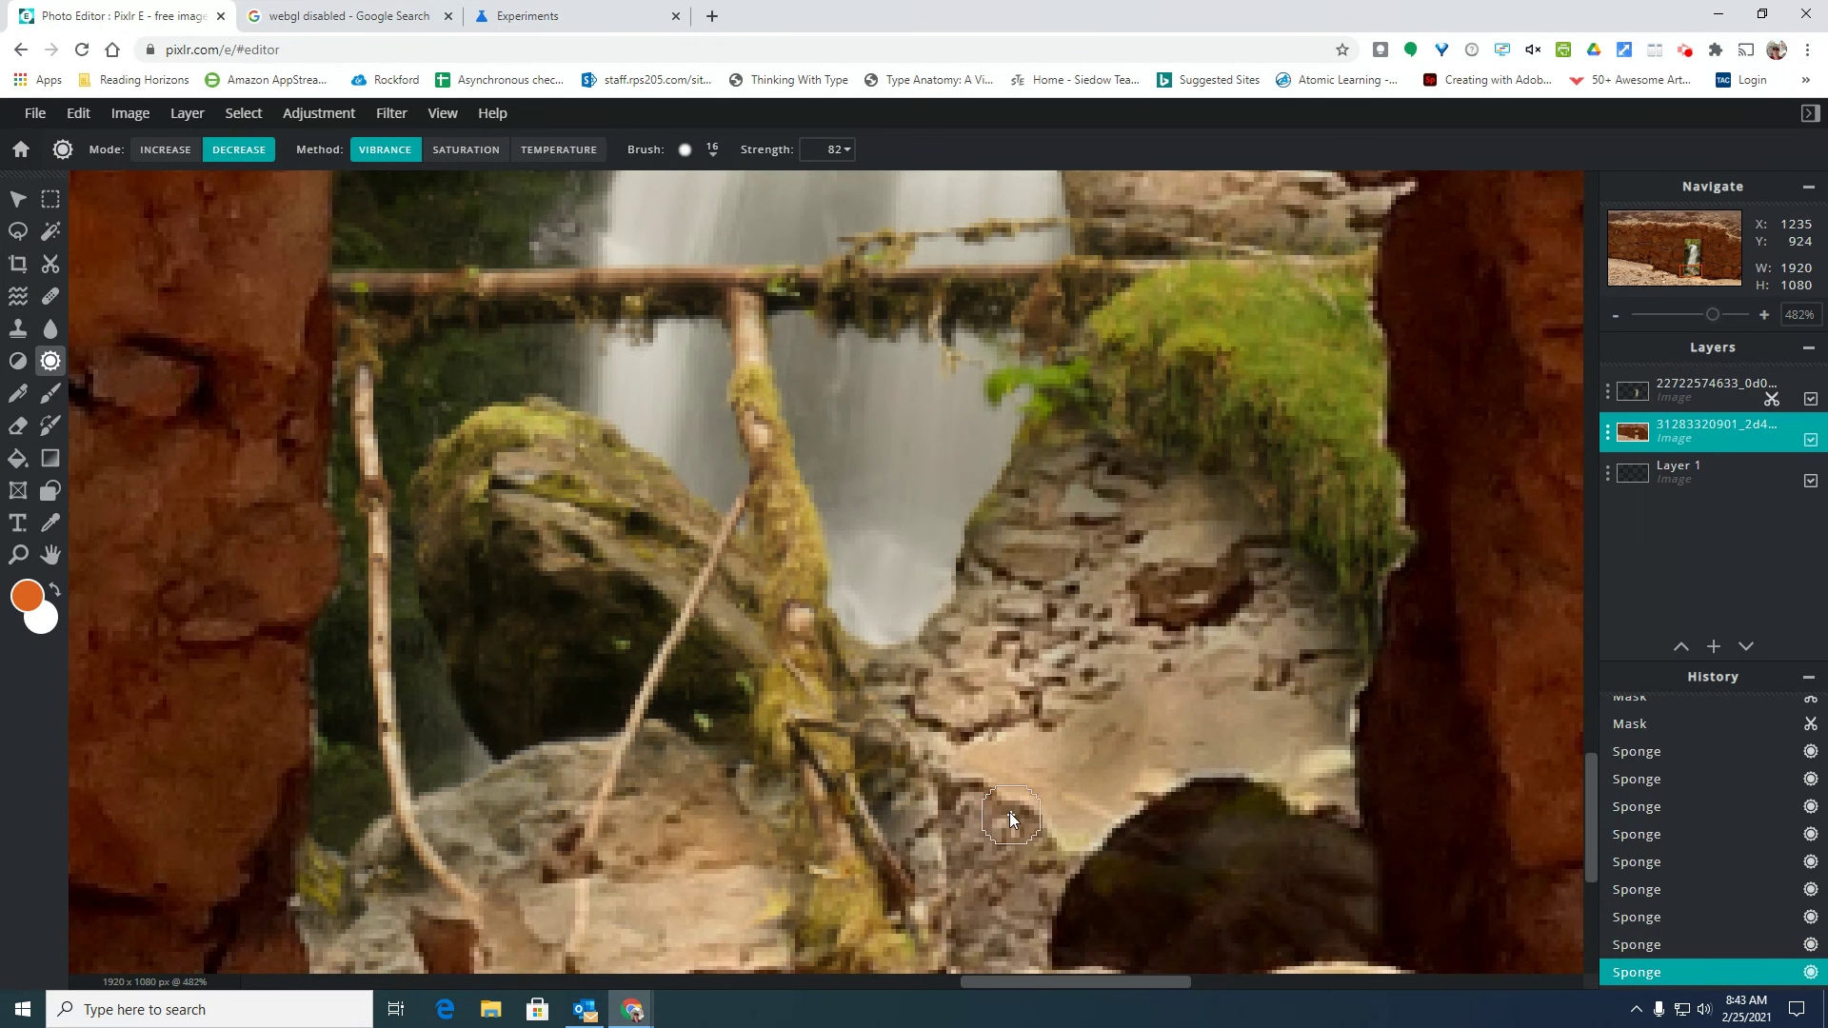
pyautogui.click(977, 881)
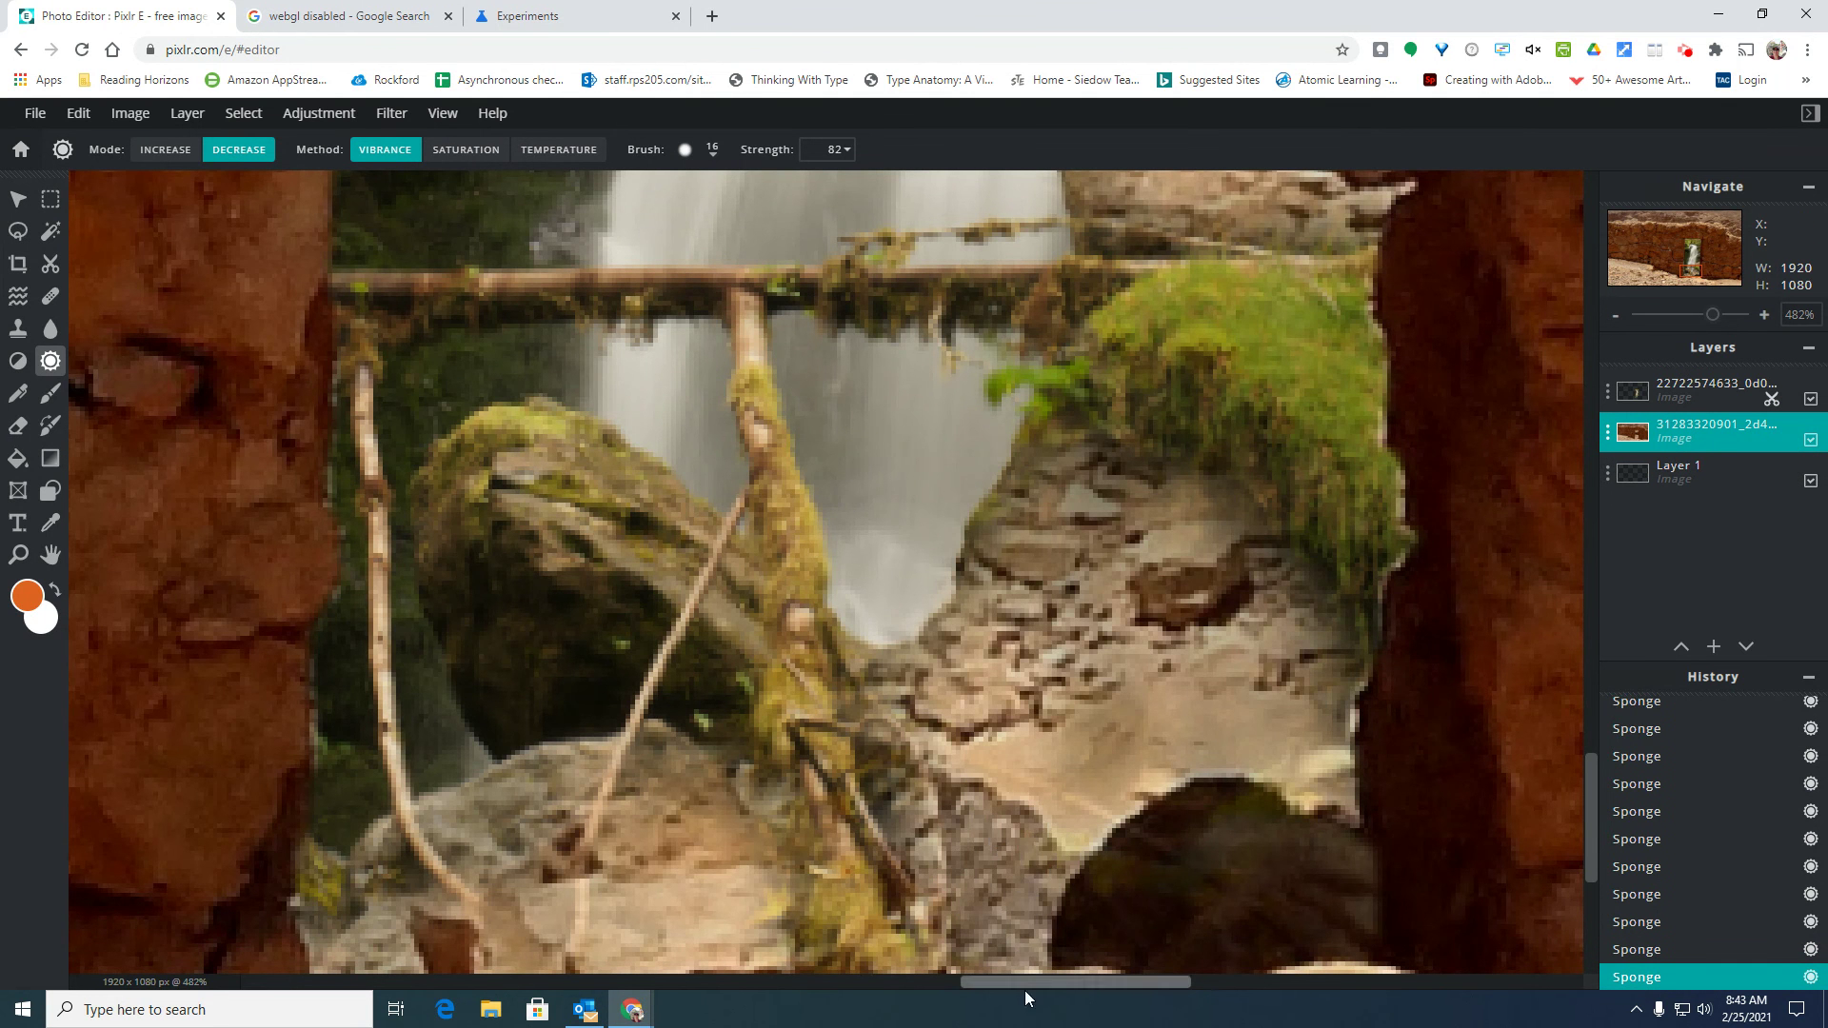
pyautogui.scroll(-4, 1066, 866)
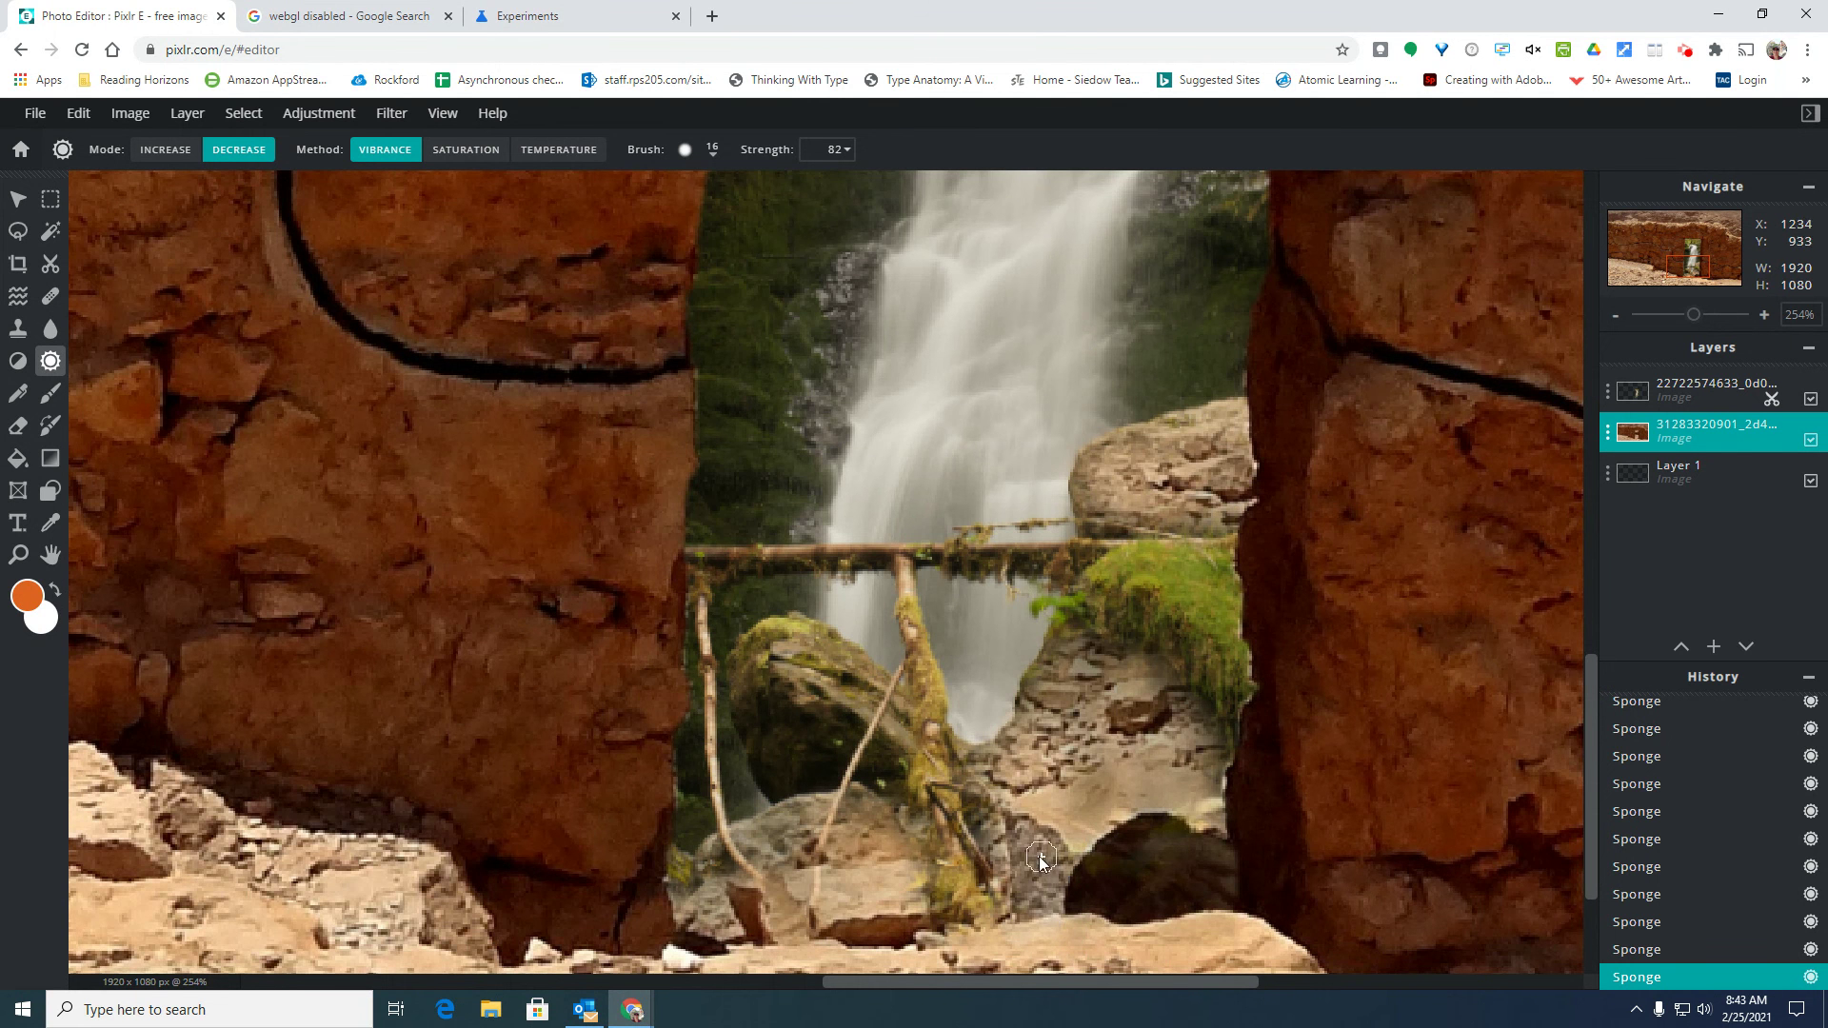
pyautogui.click(469, 152)
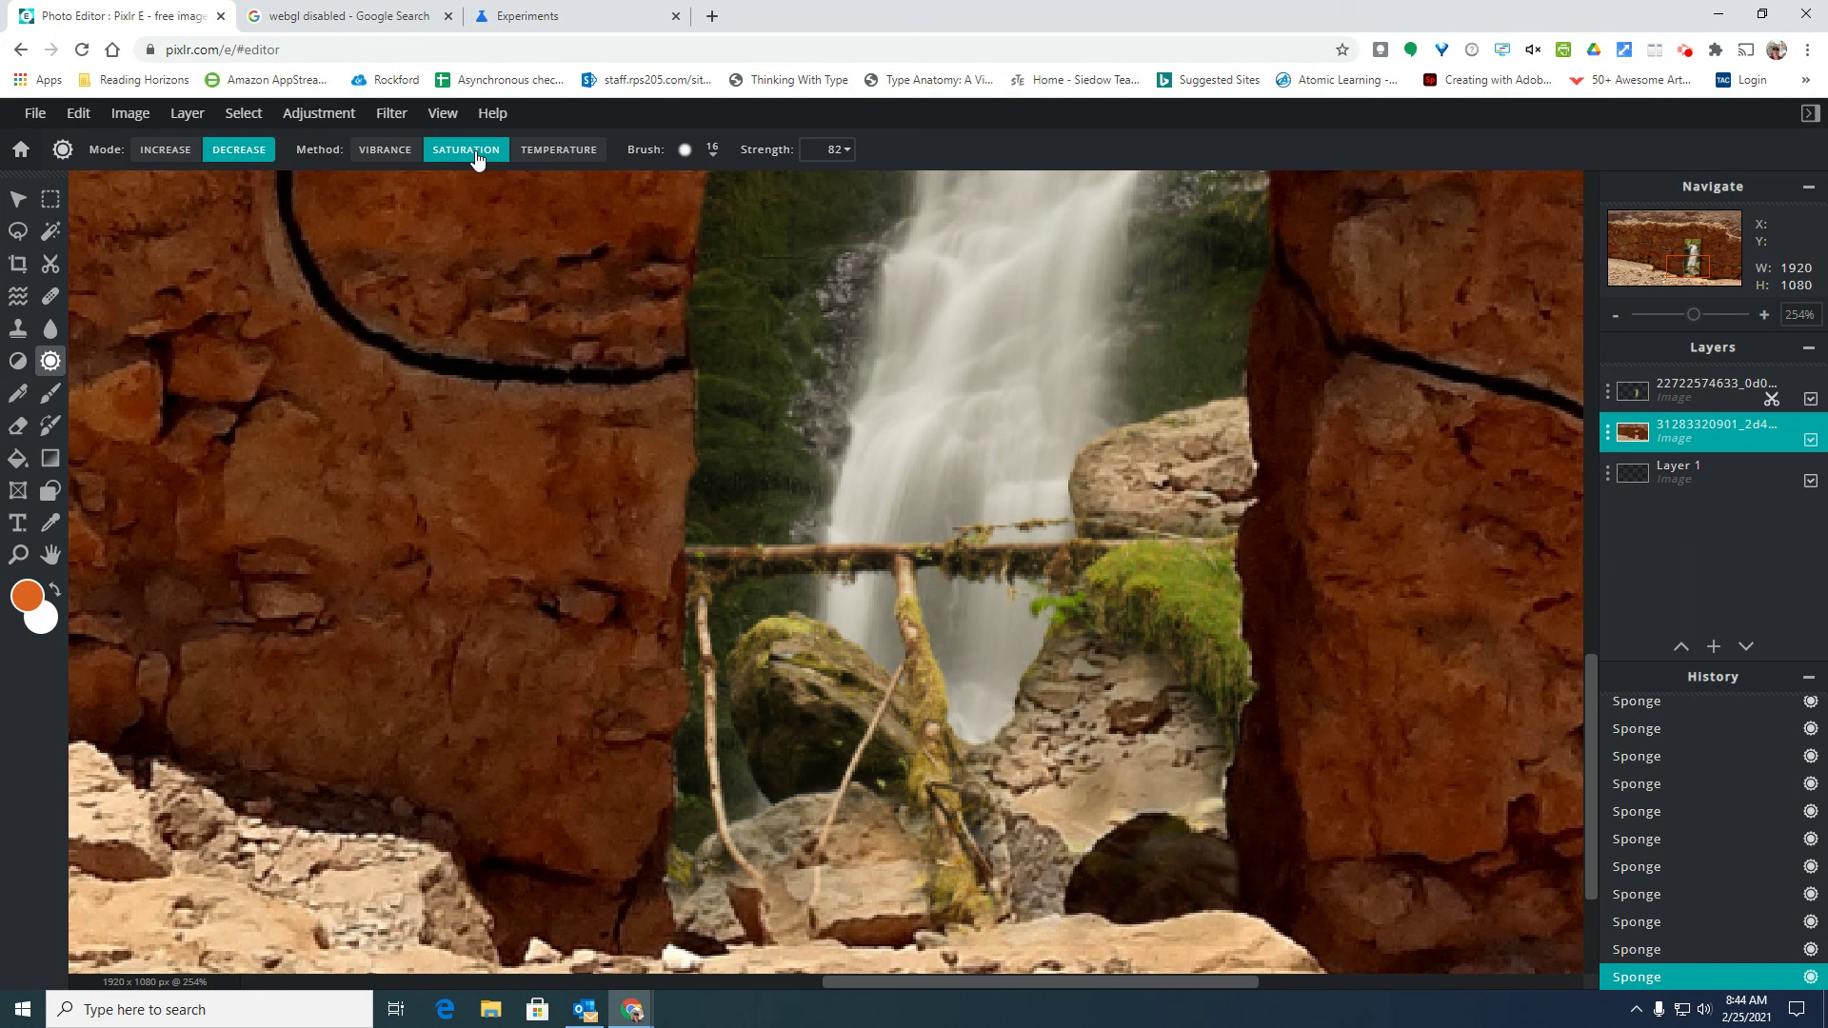
# Set the sponge to Temperature in Increase mode with strength lowered from 82 to 32
pyautogui.click(569, 154)
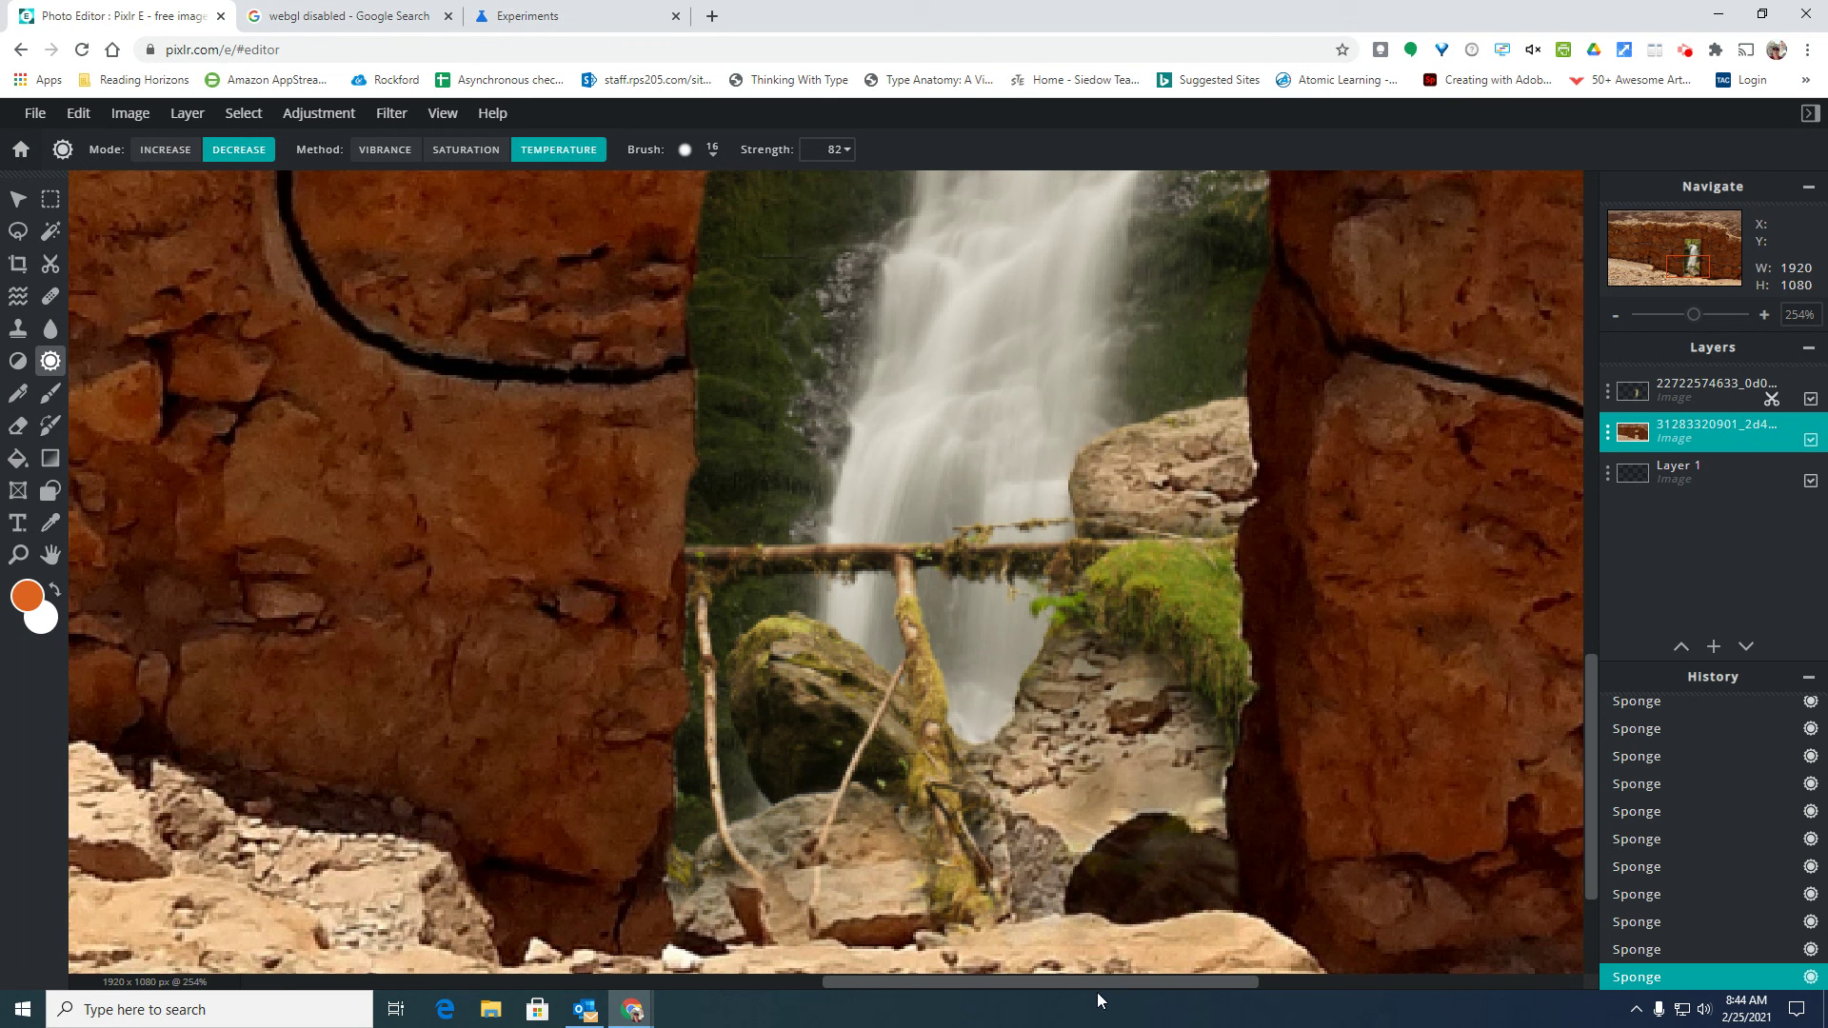
pyautogui.click(176, 156)
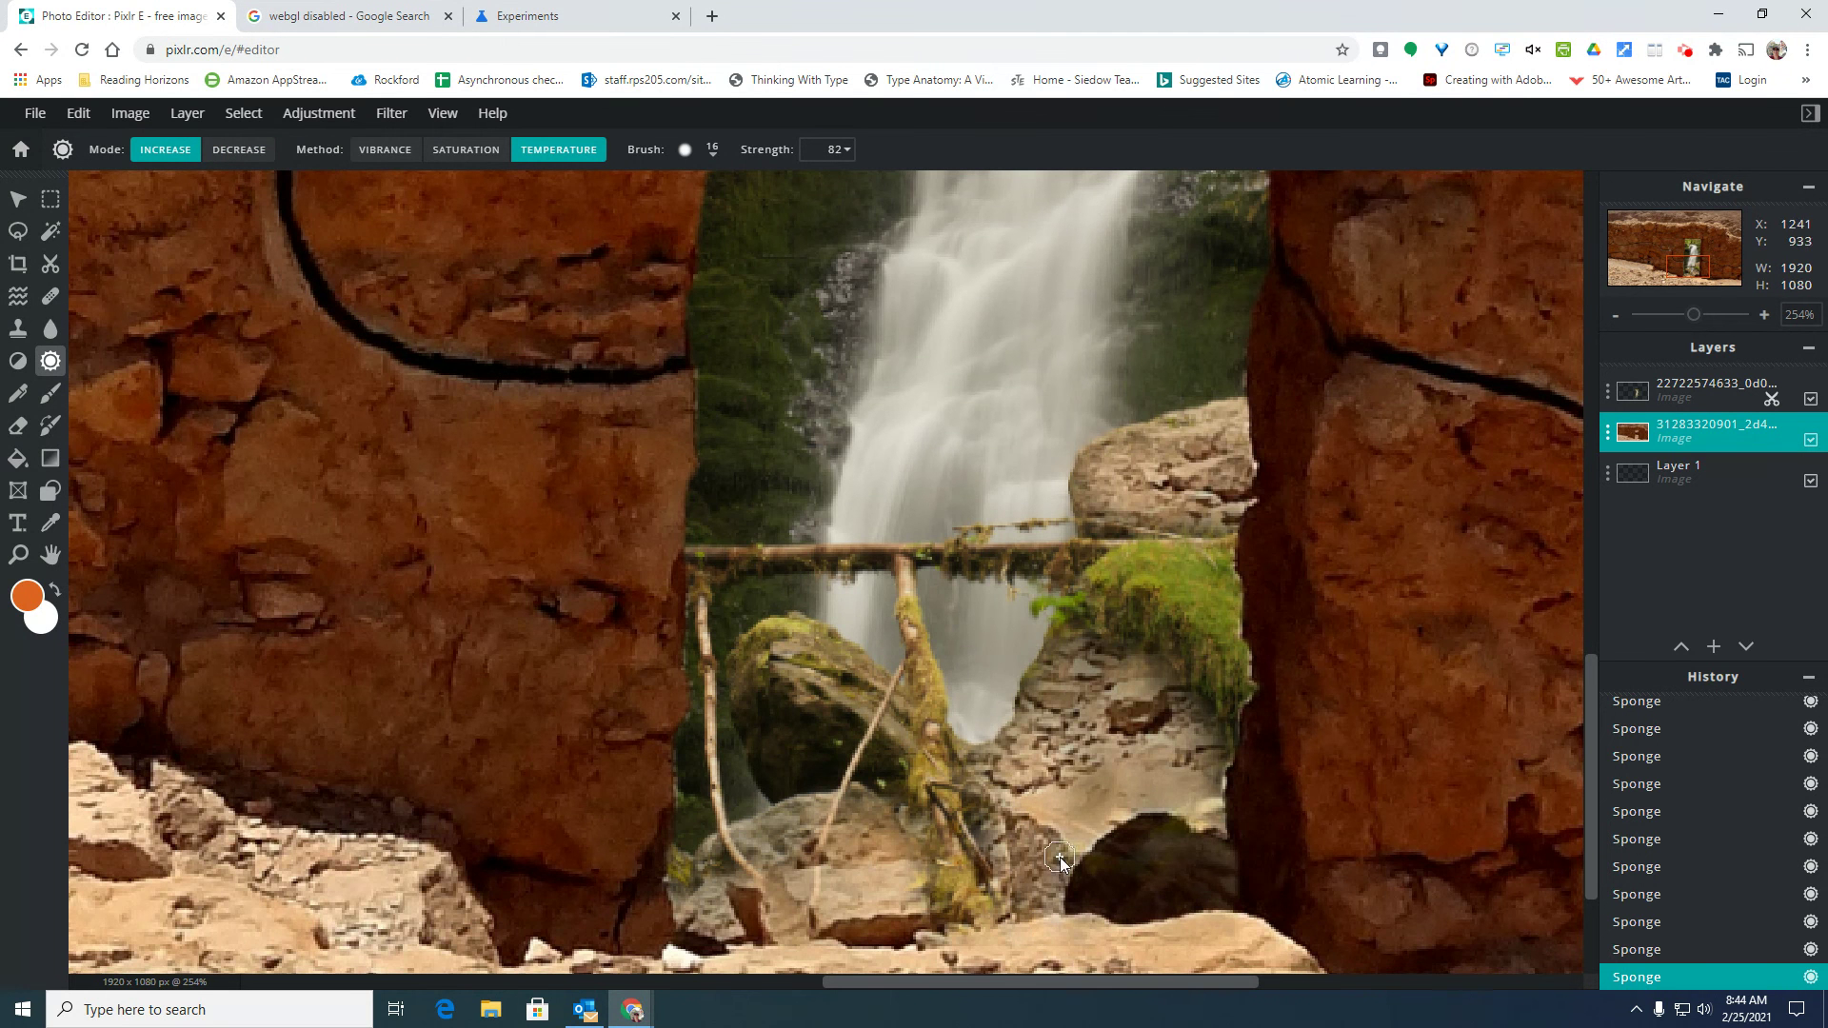
pyautogui.click(805, 150)
pyautogui.moveTo(816, 182); pyautogui.dragTo(729, 182)
# Revert to the last Mask entry in History, discarding every sponge colour edit
pyautogui.scroll(-8, 1038, 870)
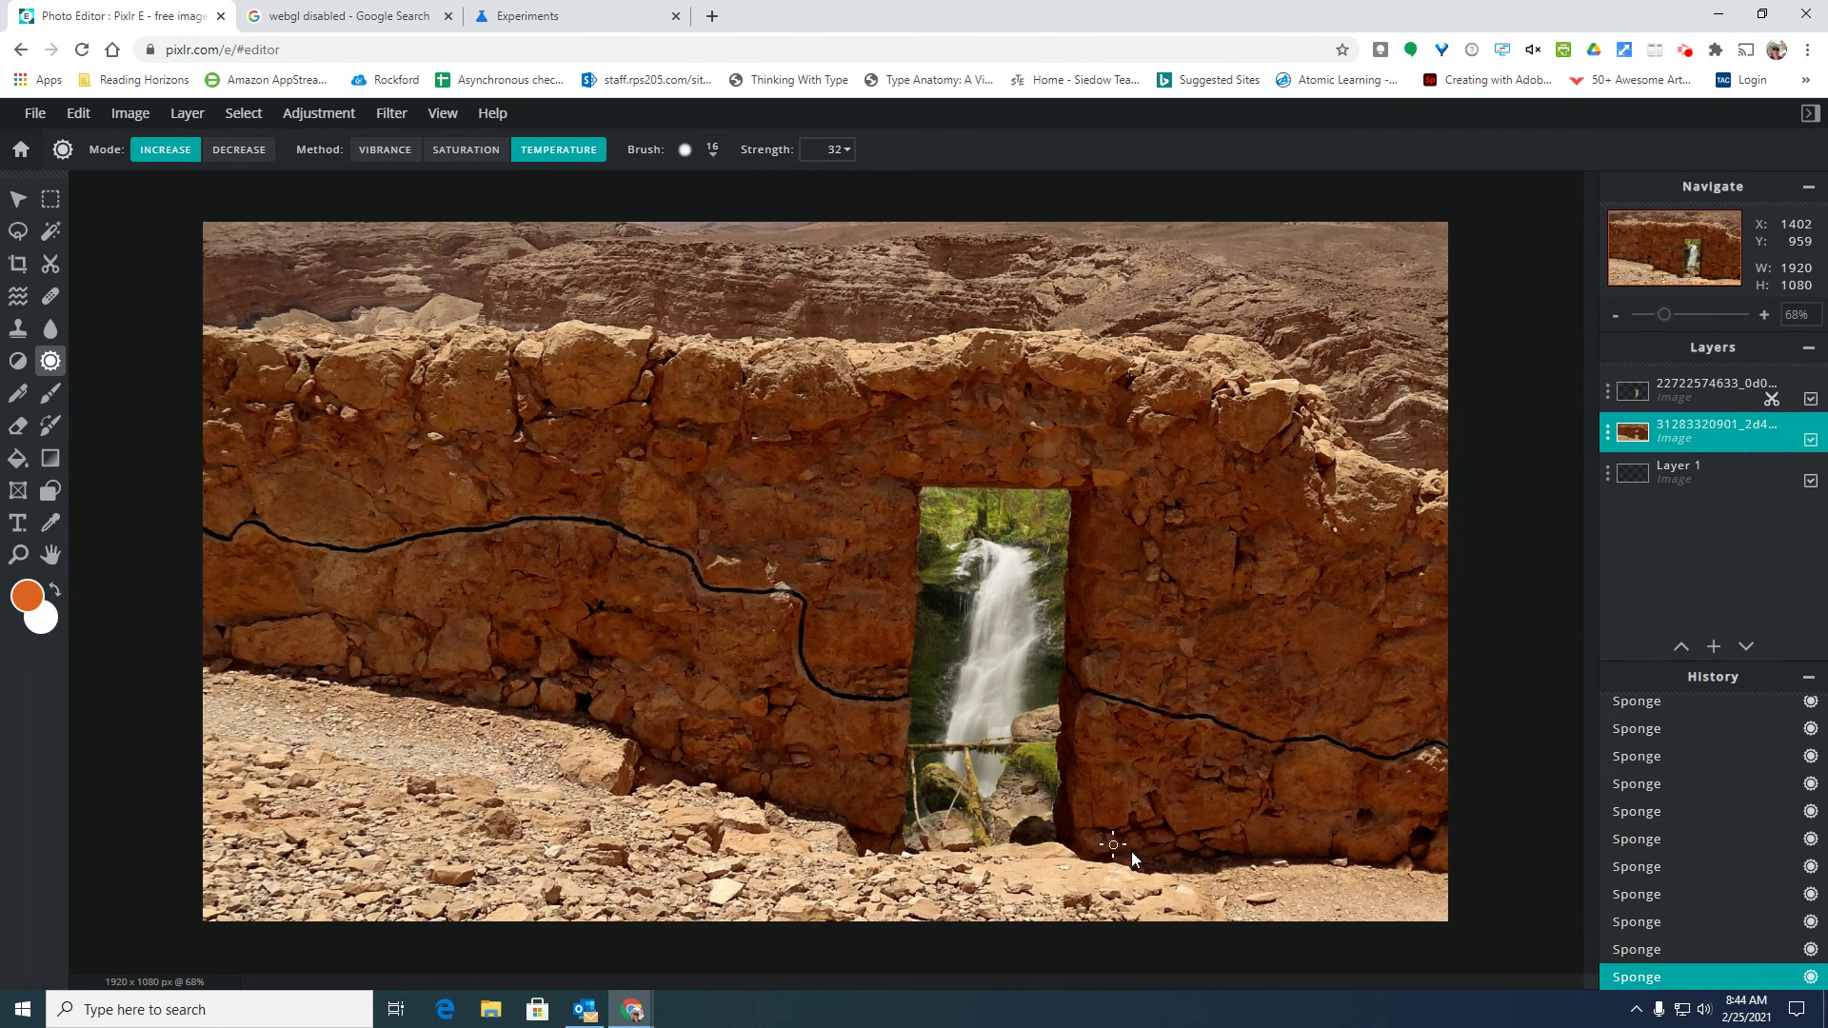
pyautogui.scroll(4, 1739, 845)
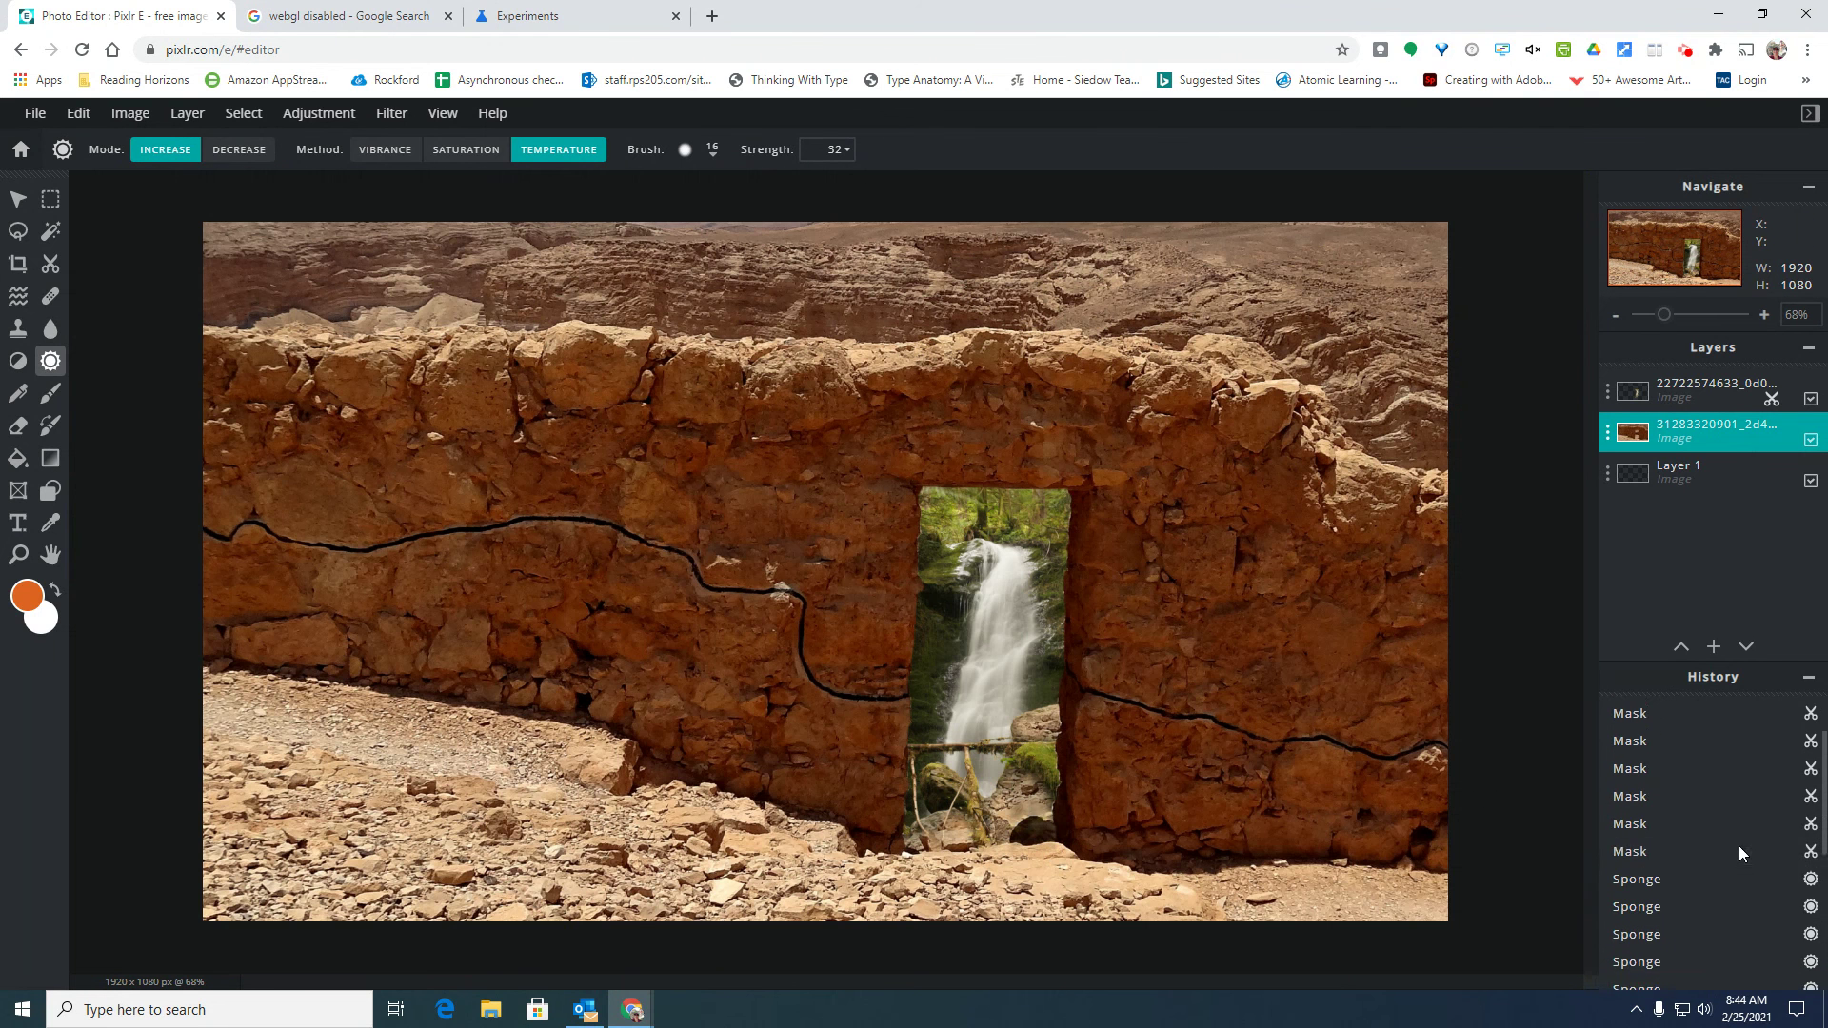
pyautogui.scroll(-1, 1739, 845)
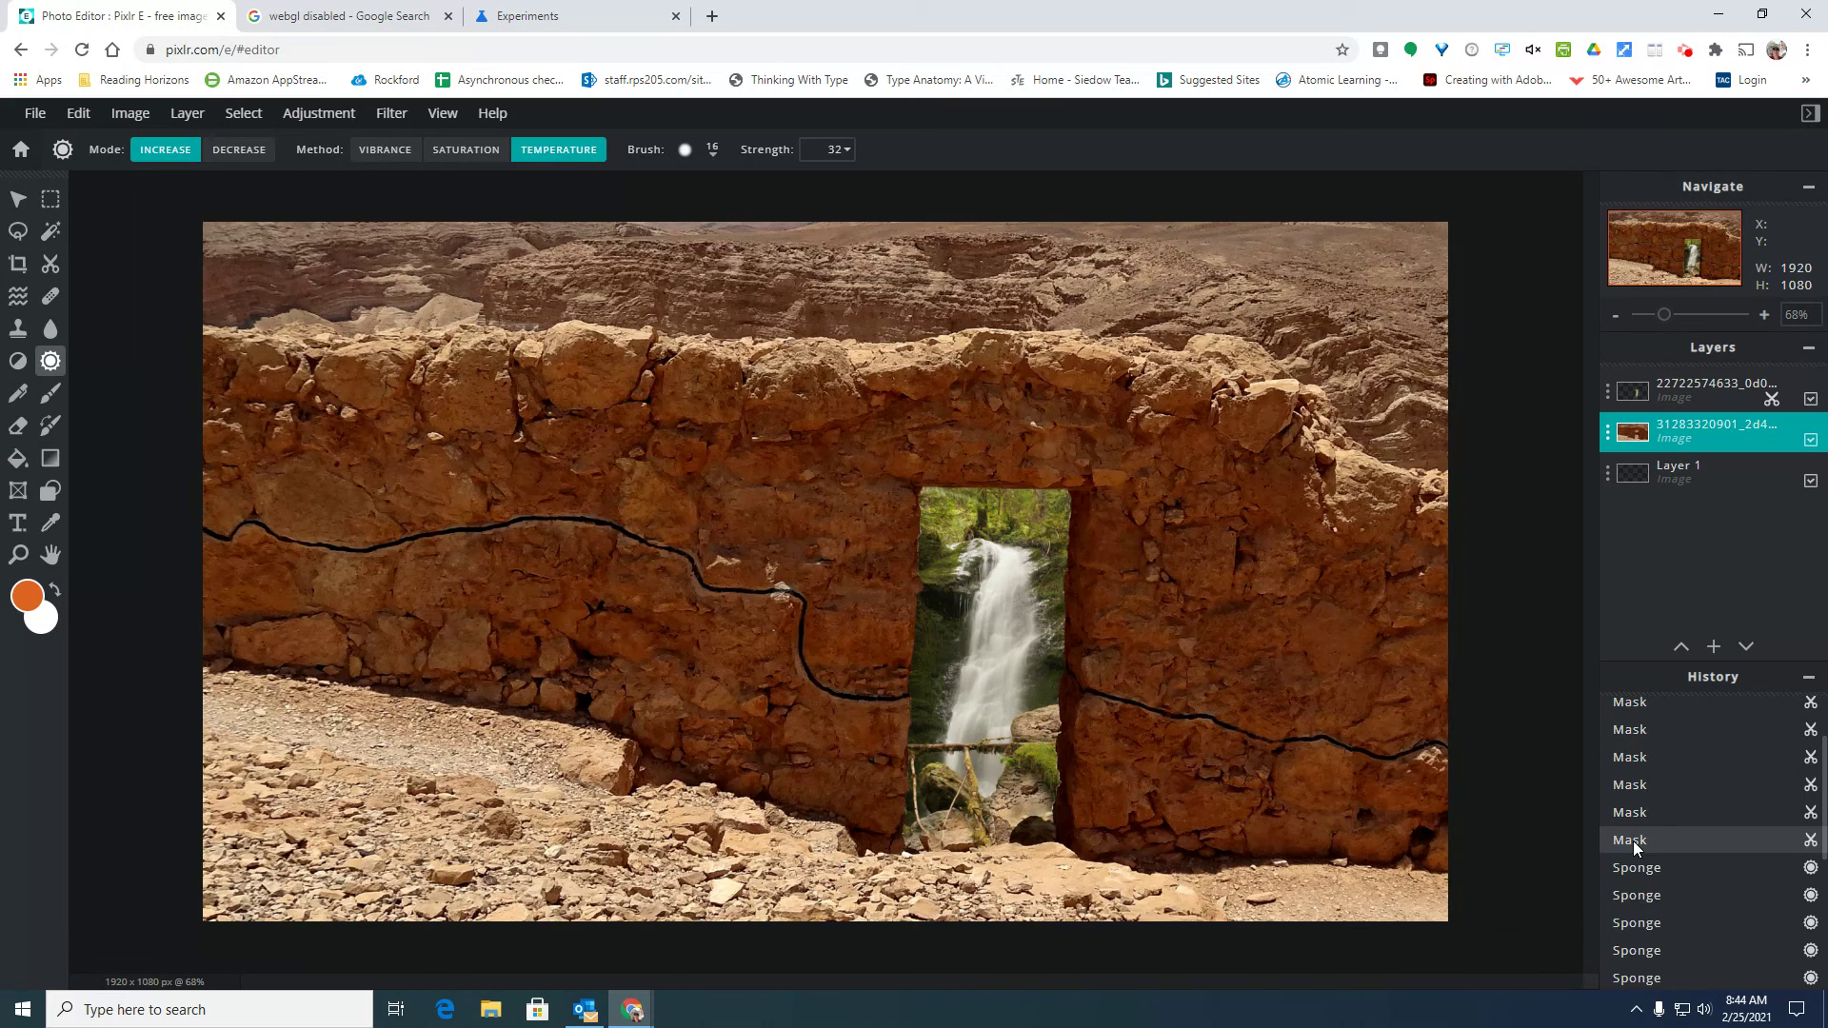
pyautogui.click(1632, 842)
pyautogui.scroll(4, 1060, 825)
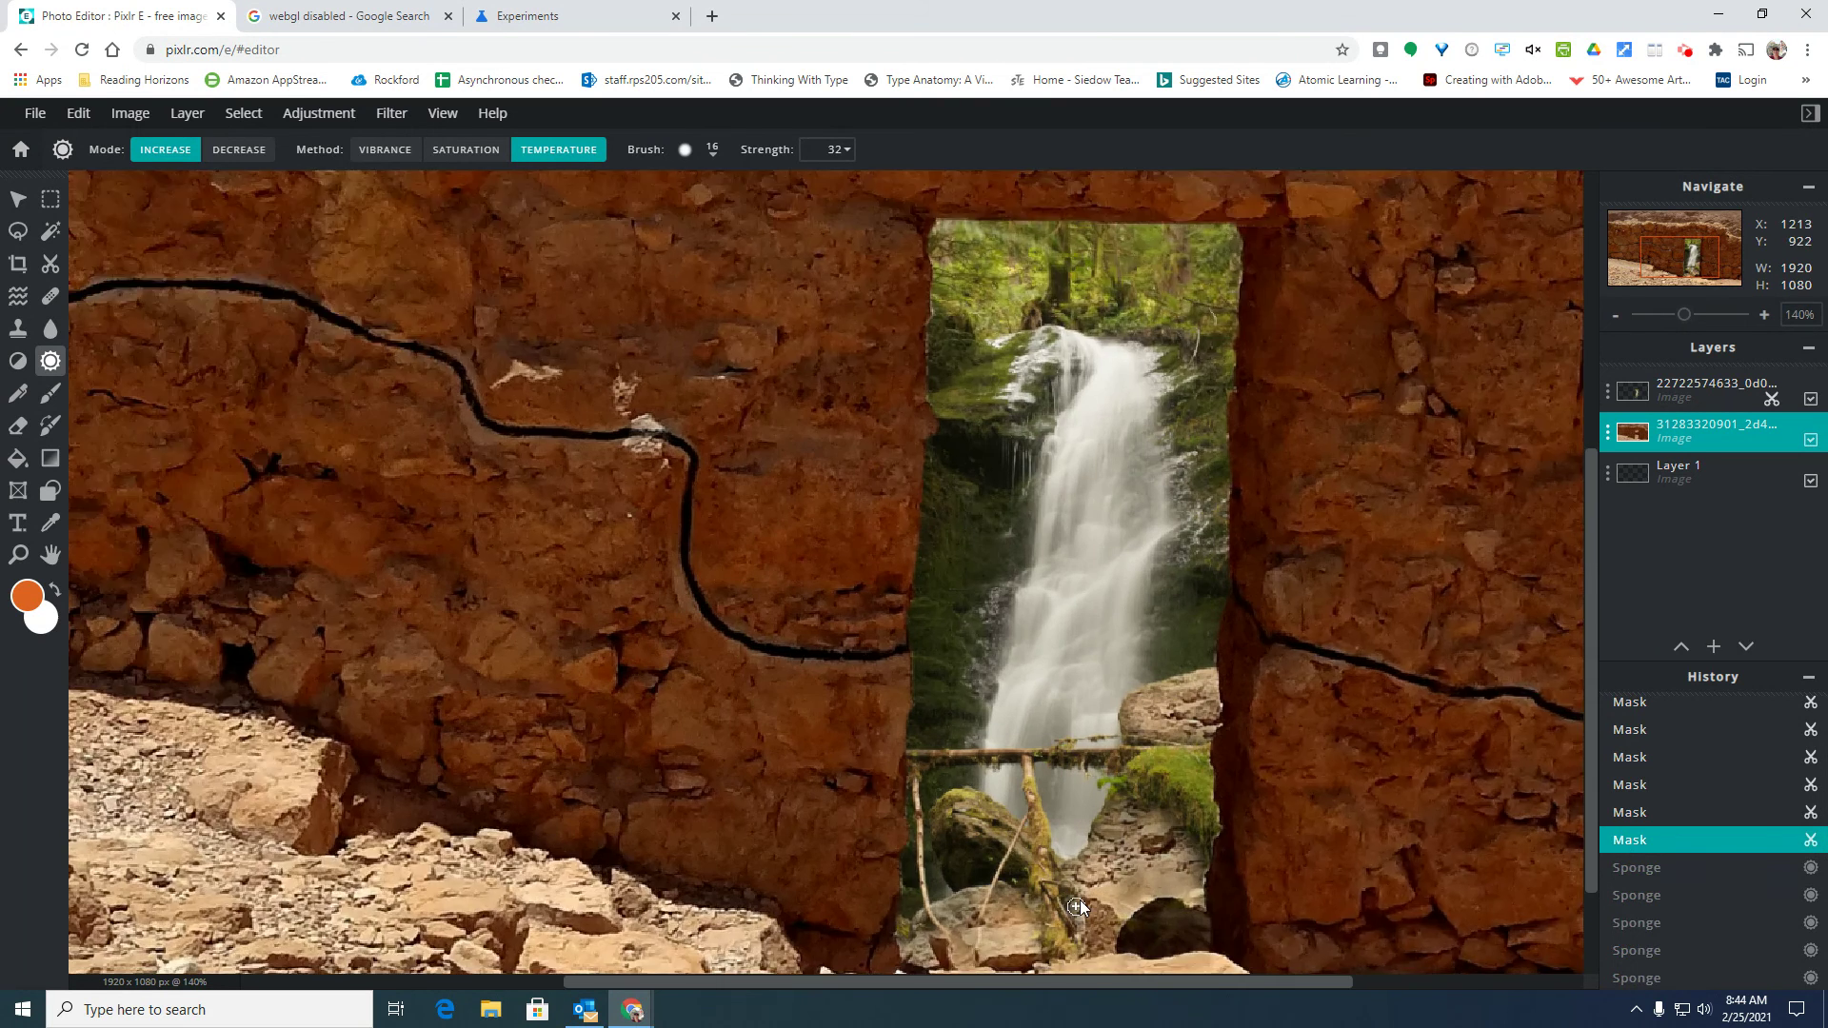
pyautogui.scroll(2, 1080, 900)
pyautogui.moveTo(1586, 604); pyautogui.dragTo(1161, 768)
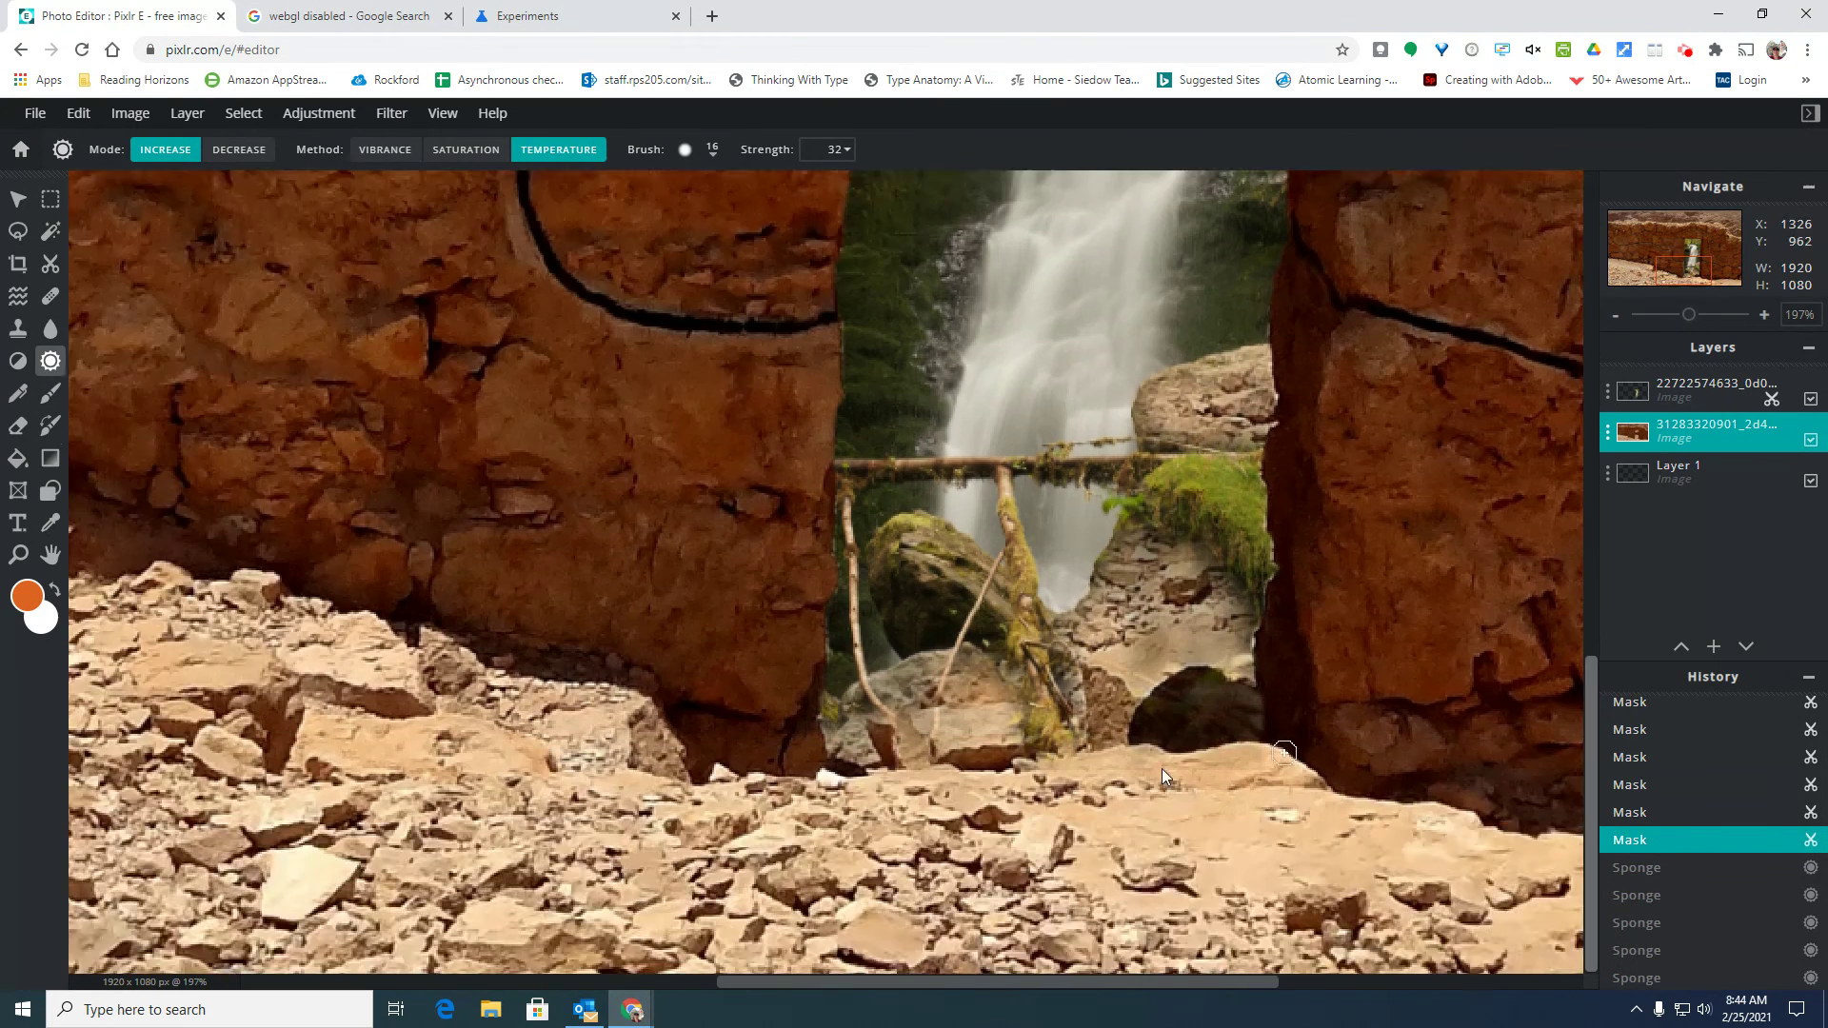
pyautogui.scroll(4, 1077, 730)
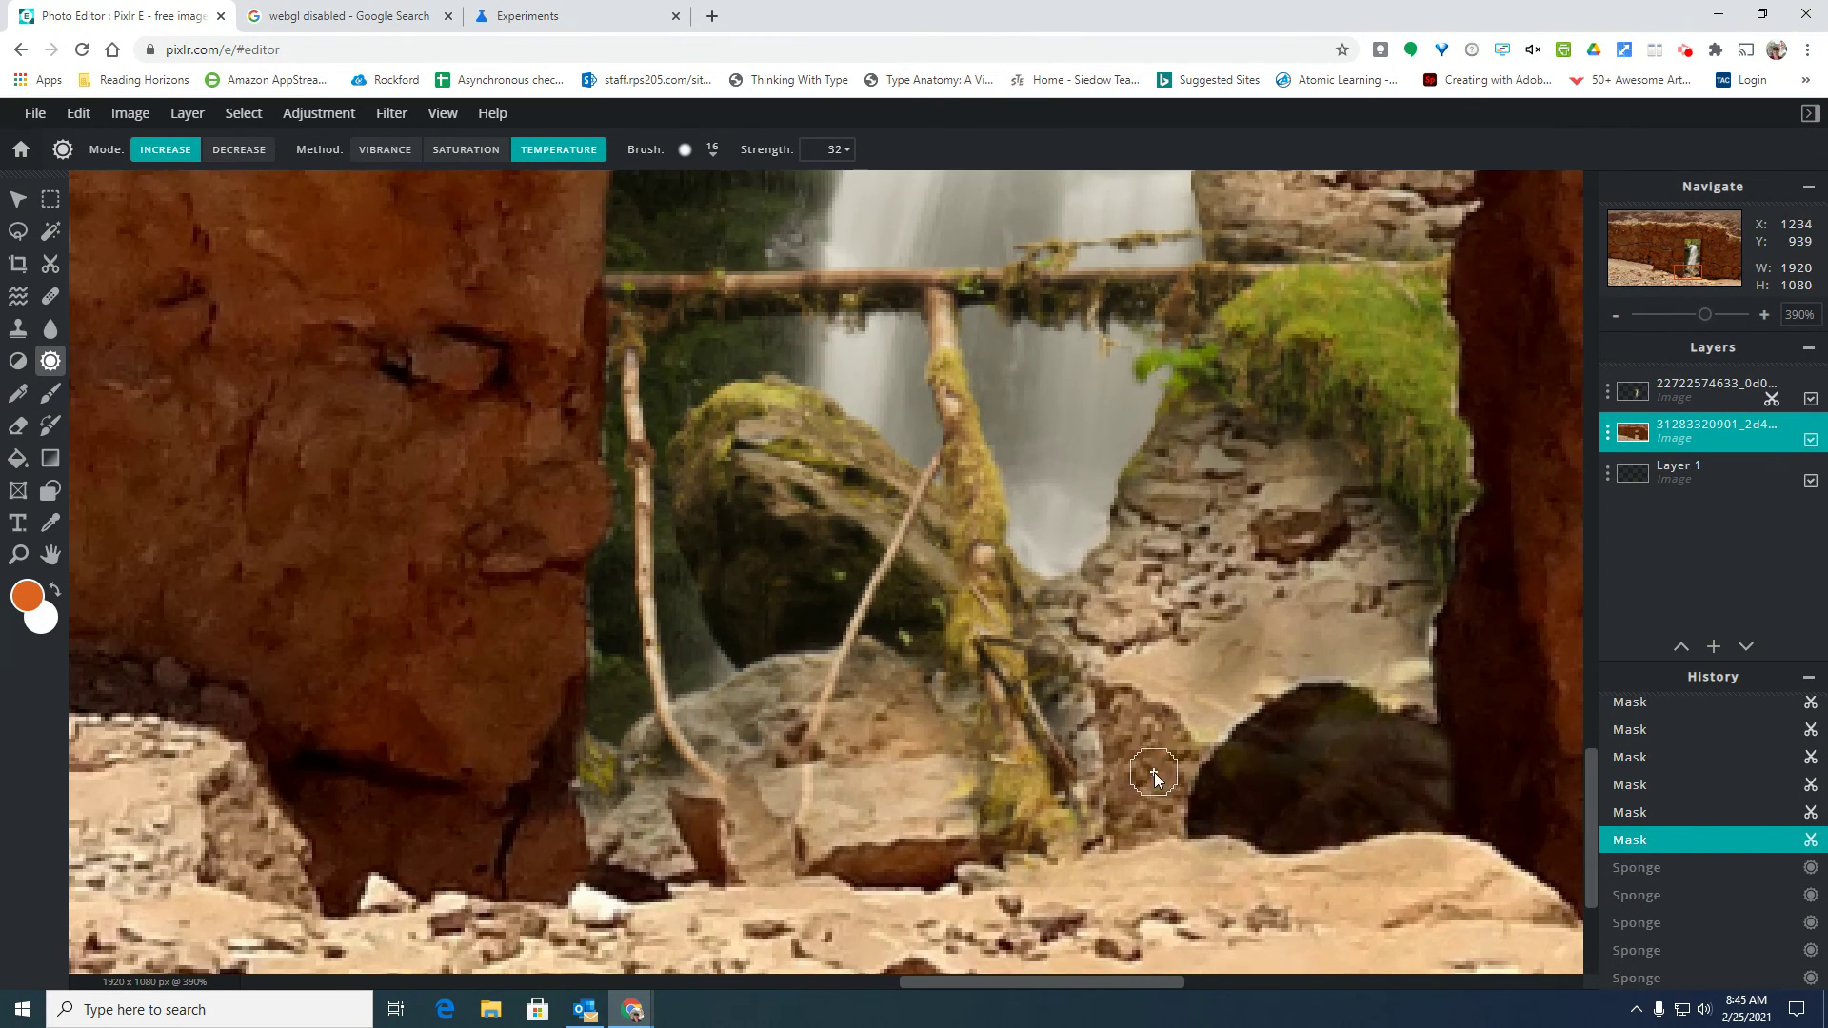
# Jump to the final Sponge entry in History to restore every later sponge colour edit
pyautogui.scroll(-1, 1822, 838)
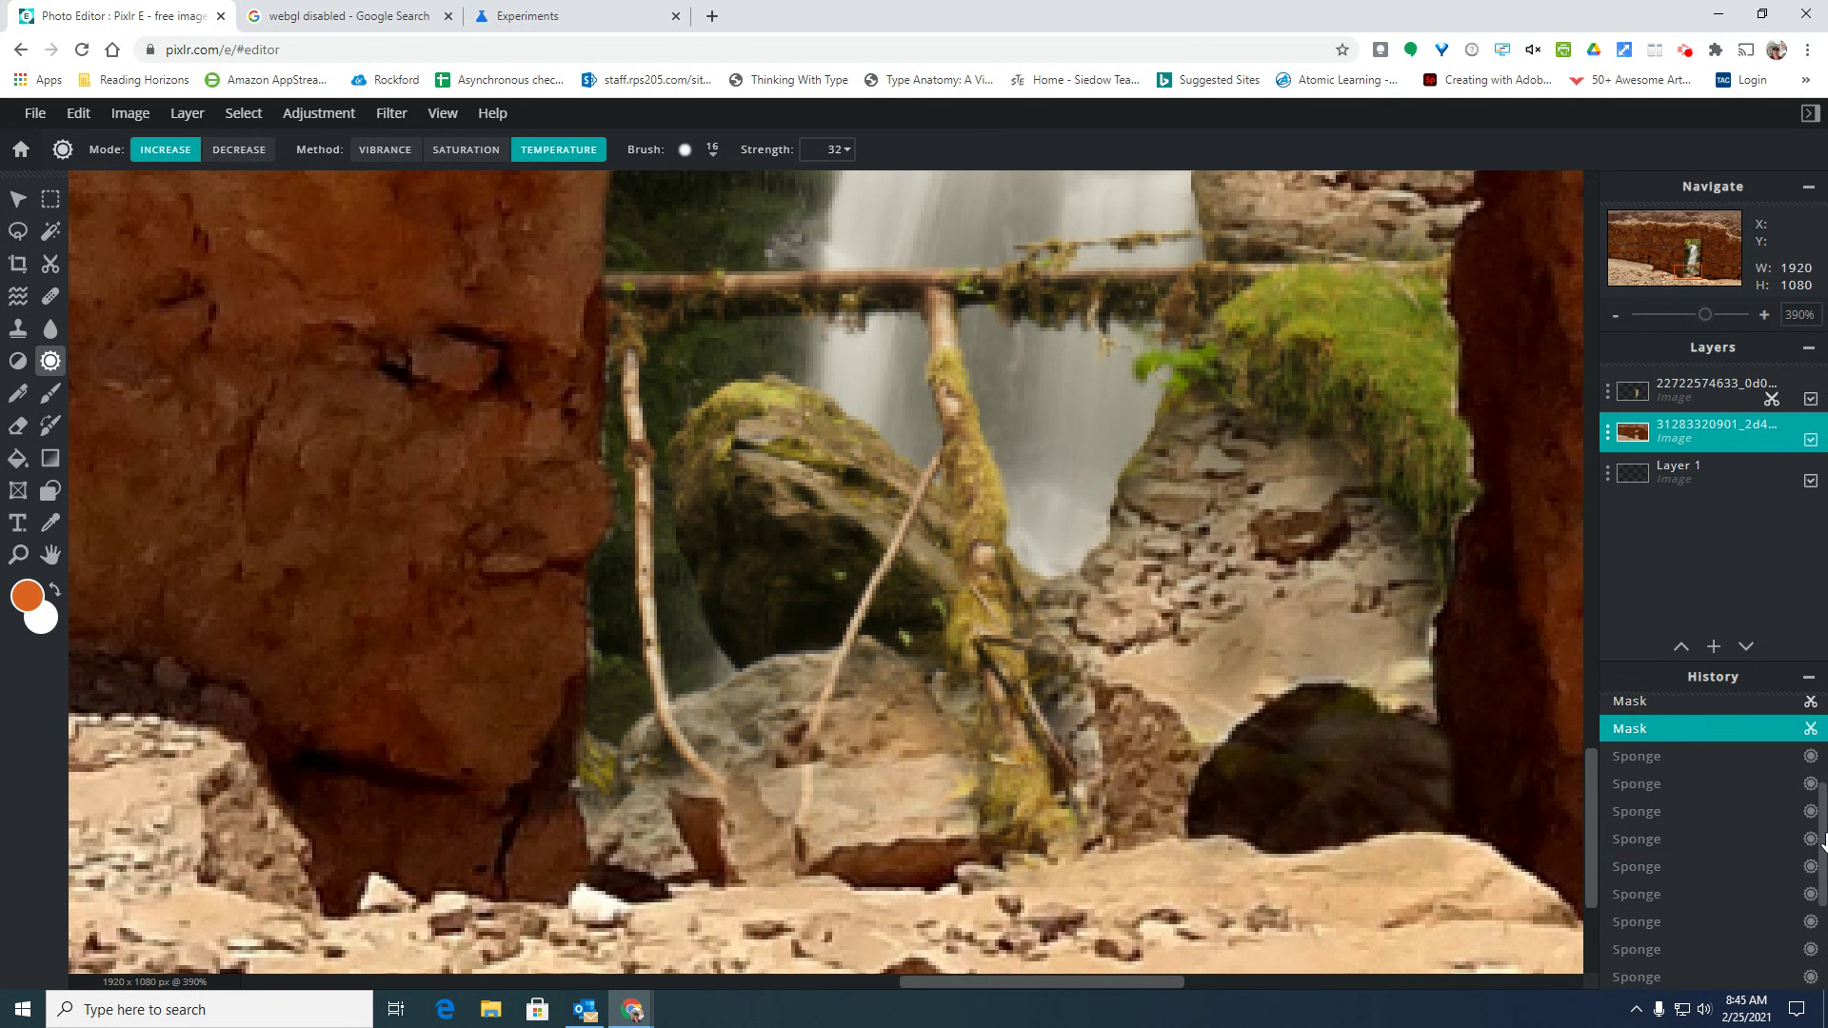
pyautogui.scroll(-2, 1823, 838)
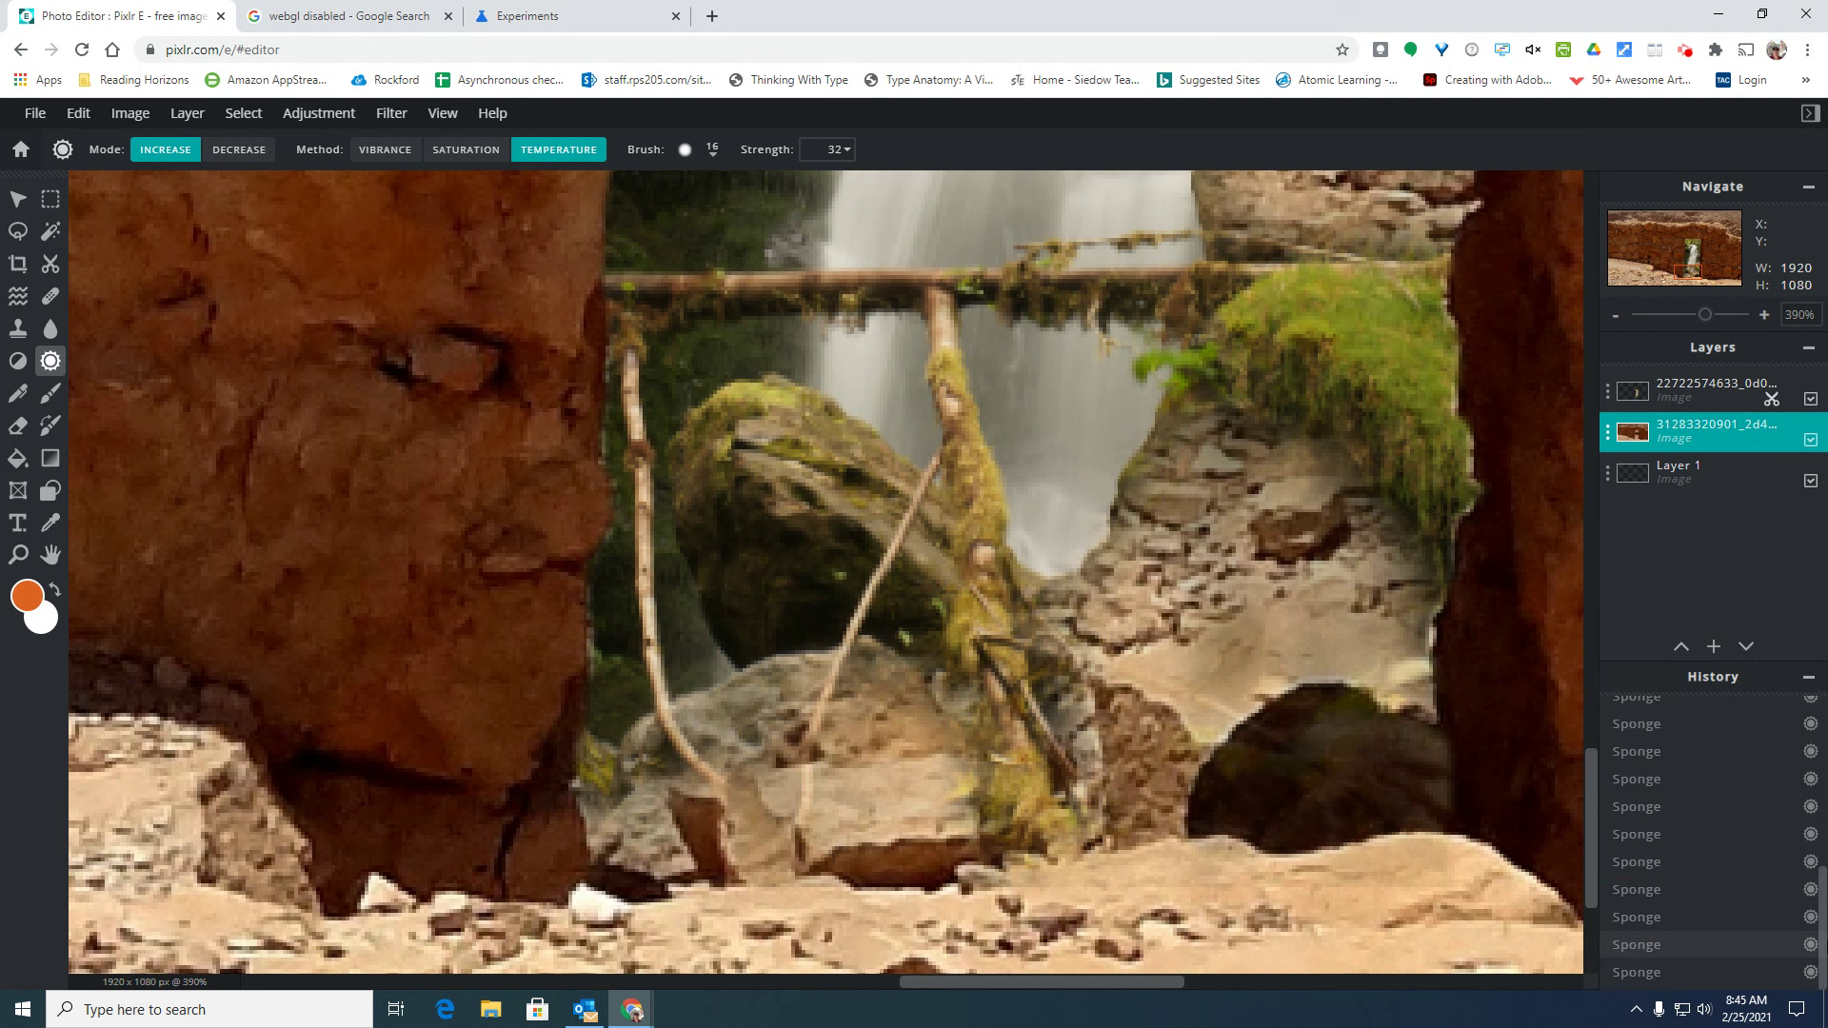
pyautogui.click(1668, 973)
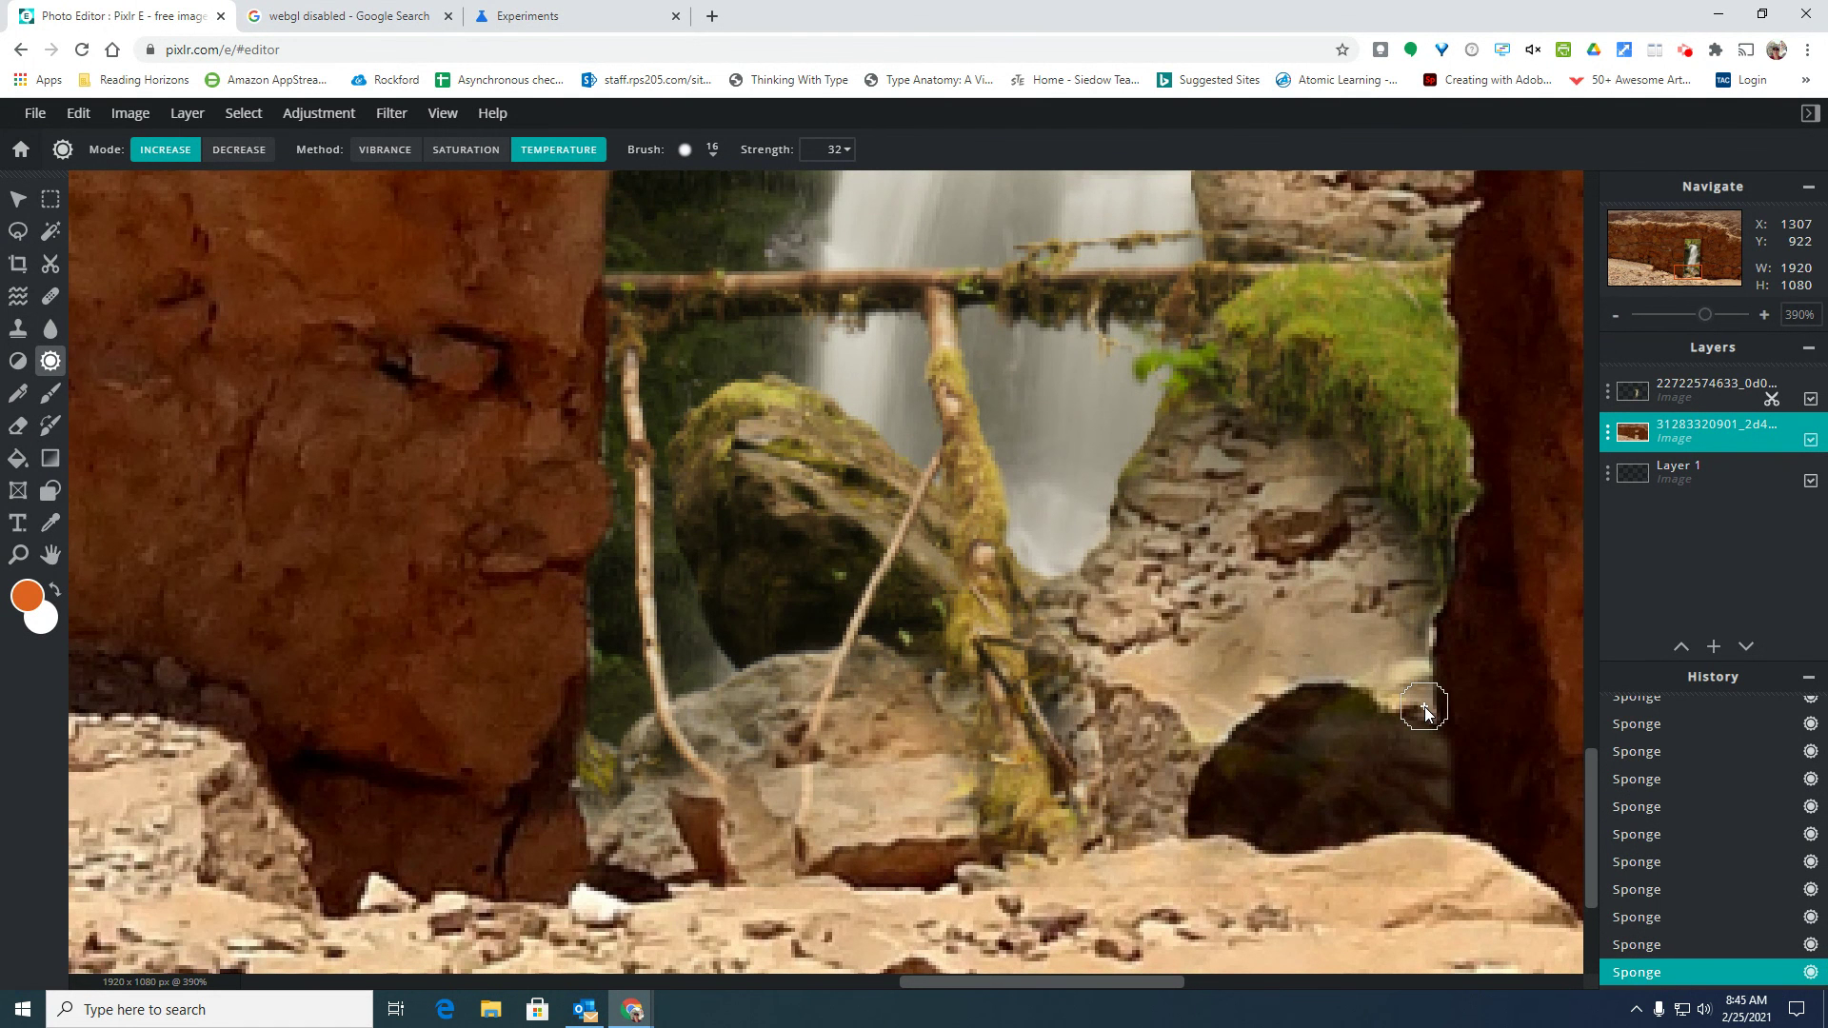